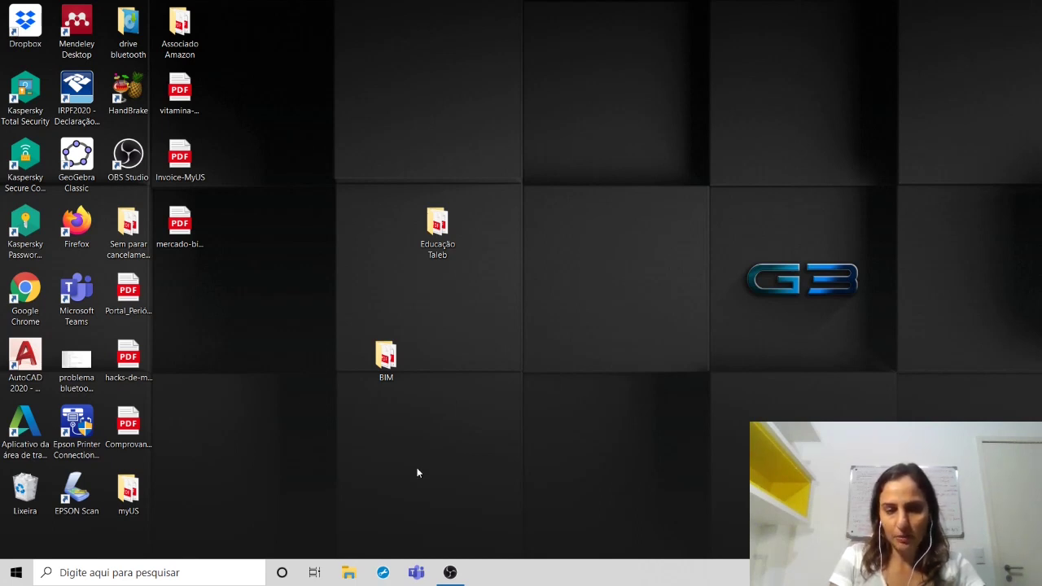
Step: Launch Teams and sign in with the university work account address and its password
click(416, 573)
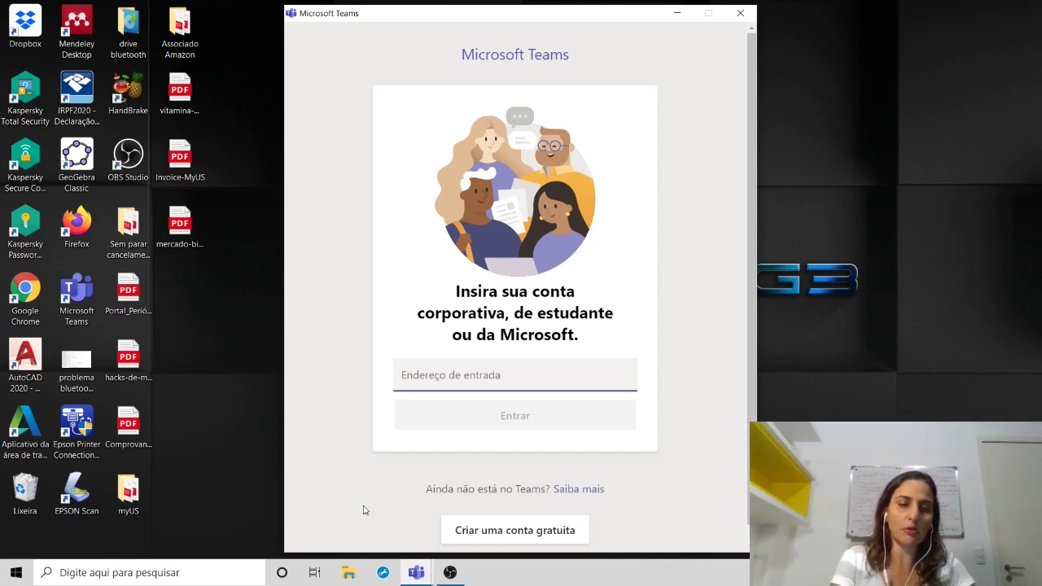
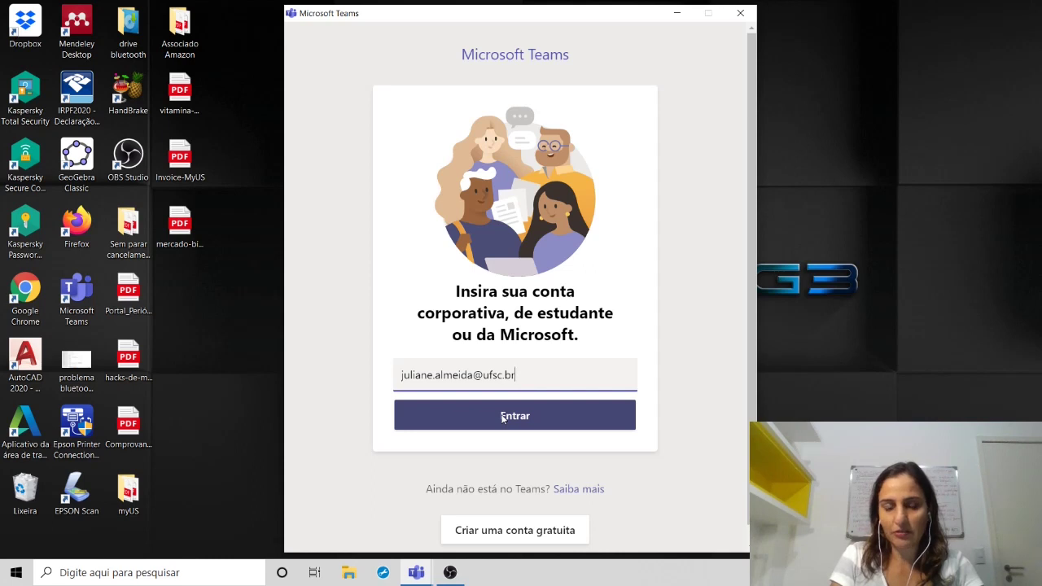
click(503, 418)
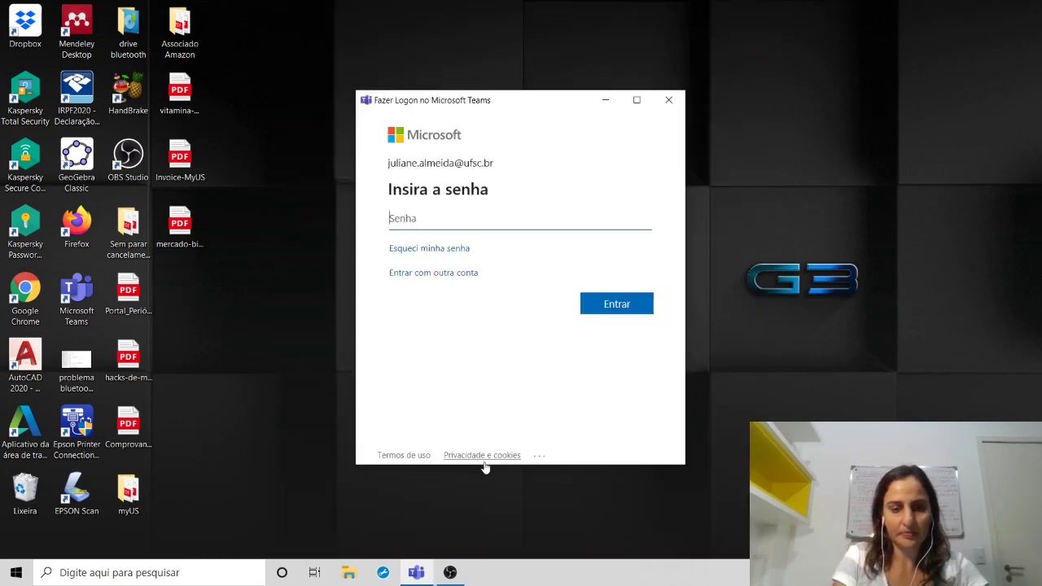
text(•••••••••)
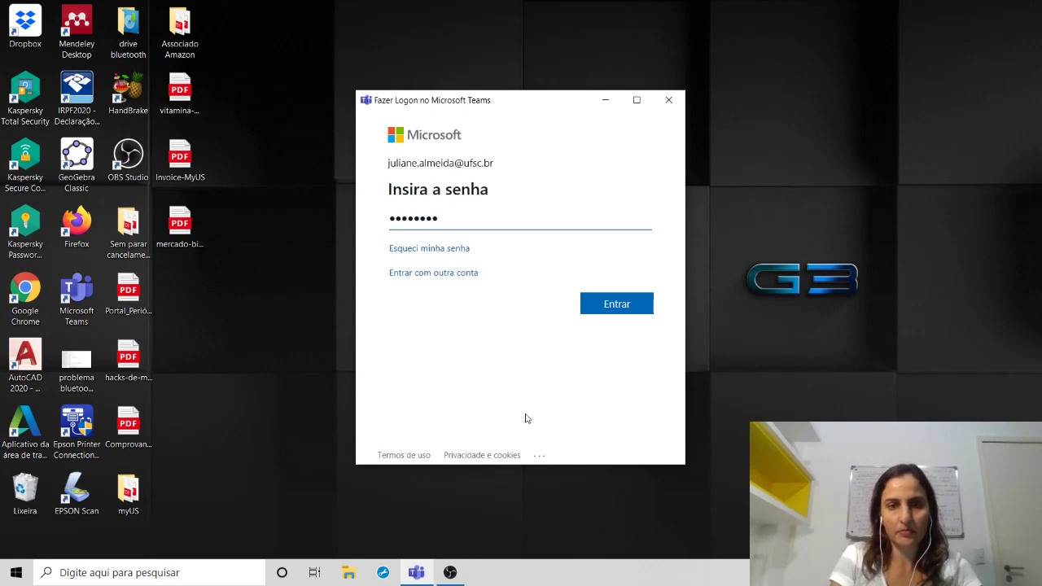
click(598, 303)
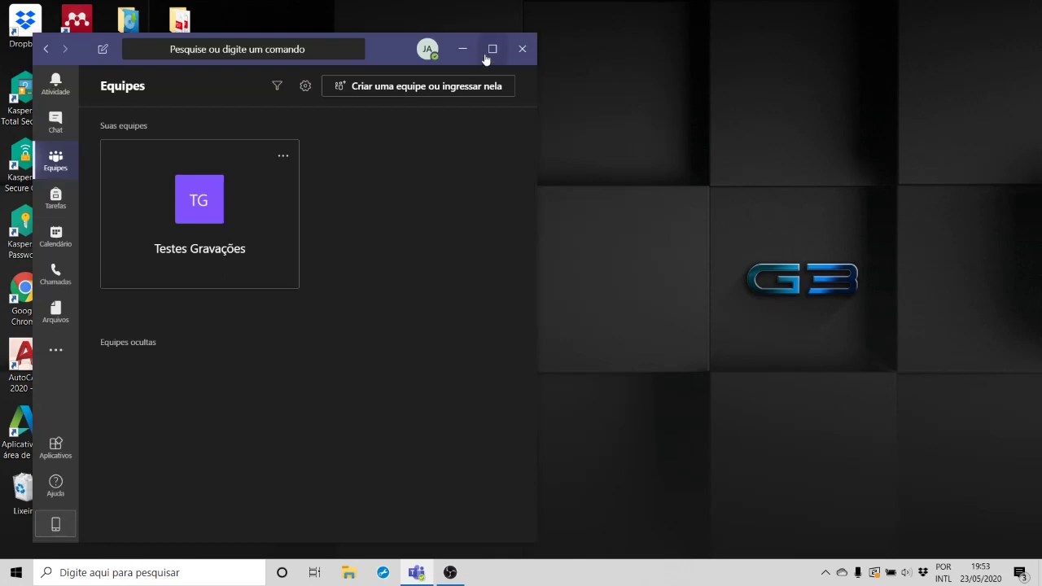
Step: Maximize the Teams window and expand Equipes ocultas to reveal the four EGR teams
click(488, 51)
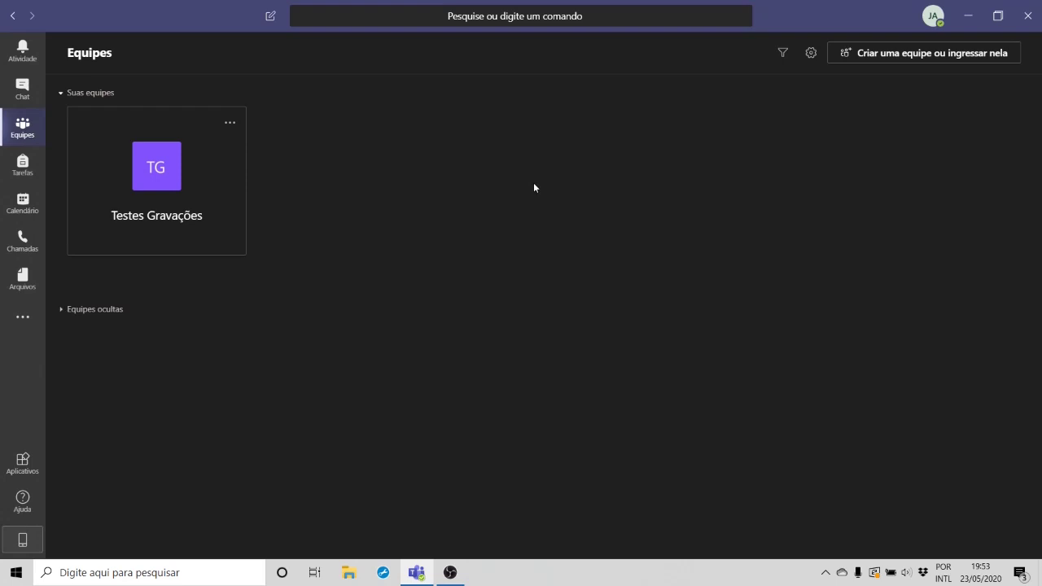
click(64, 310)
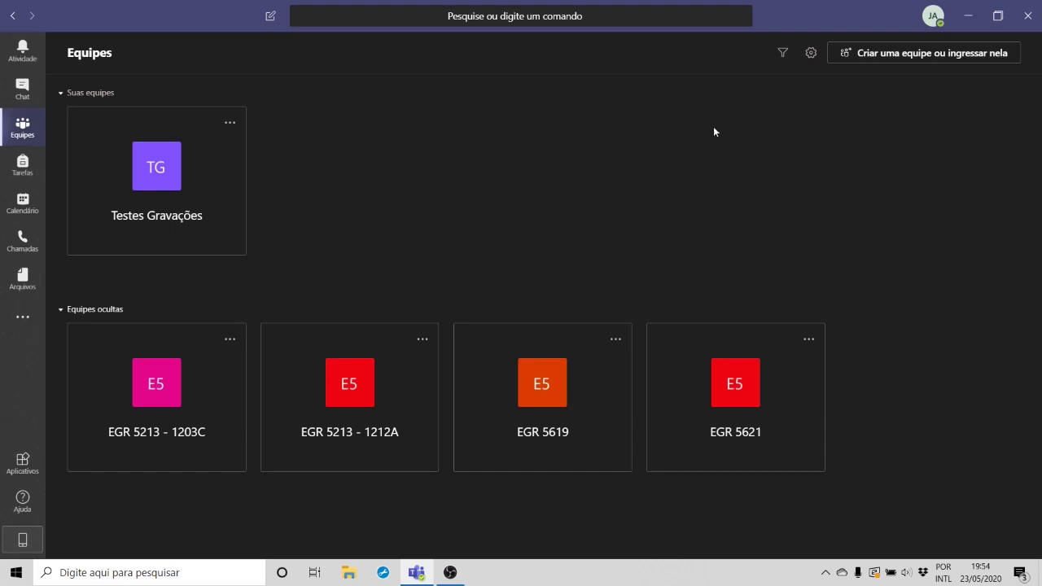
Step: Go to 'Criar uma equipe ou ingressar nela' and choose 'Criar equipe' to see team types
click(864, 55)
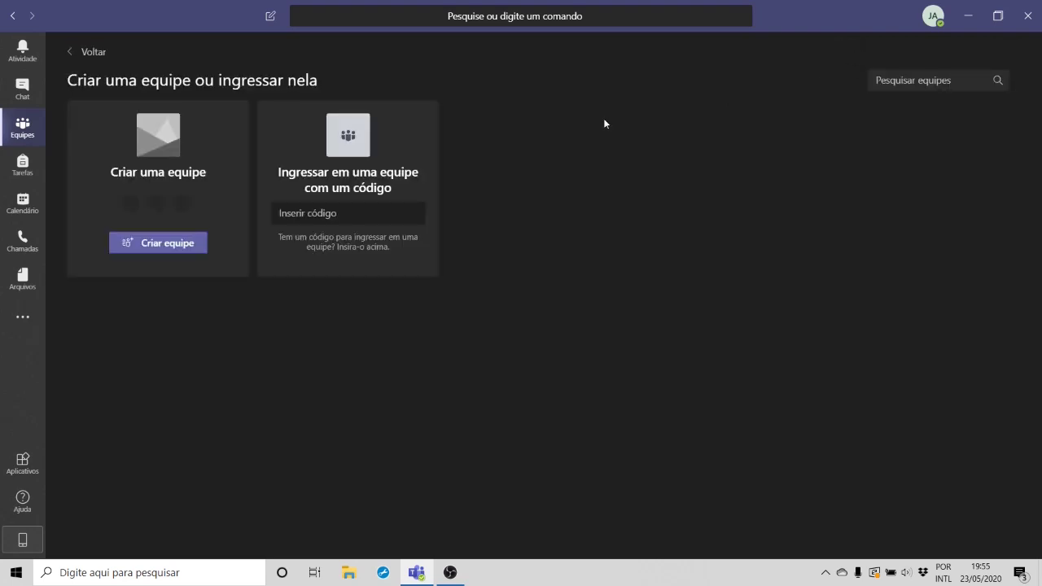
click(121, 246)
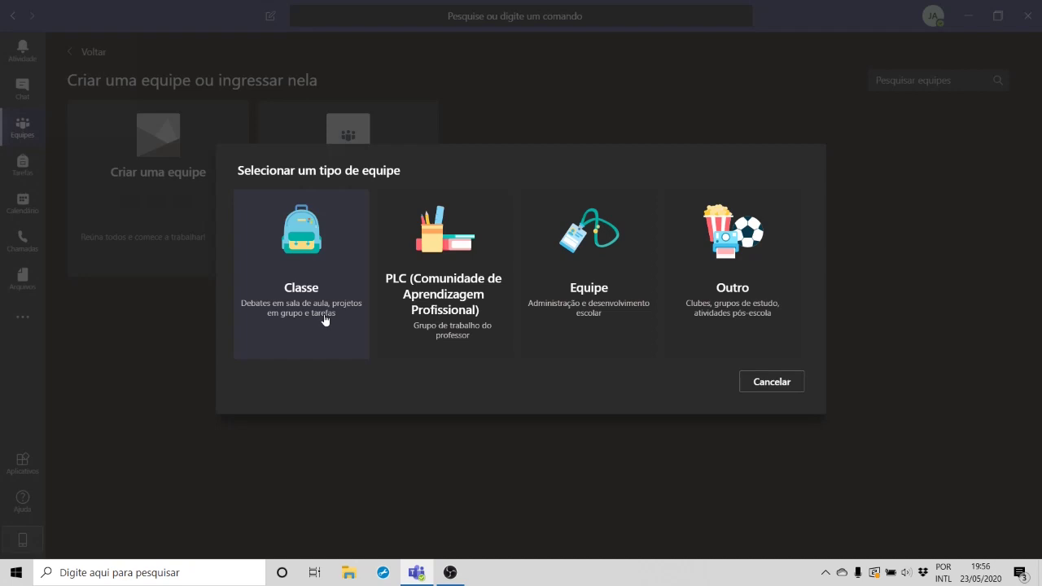
Step: Create a Classe team 'EGR XXXX' described as 'Grupo de trabalho e aulas da disciplina EGR XXXX da UFSC'
click(325, 319)
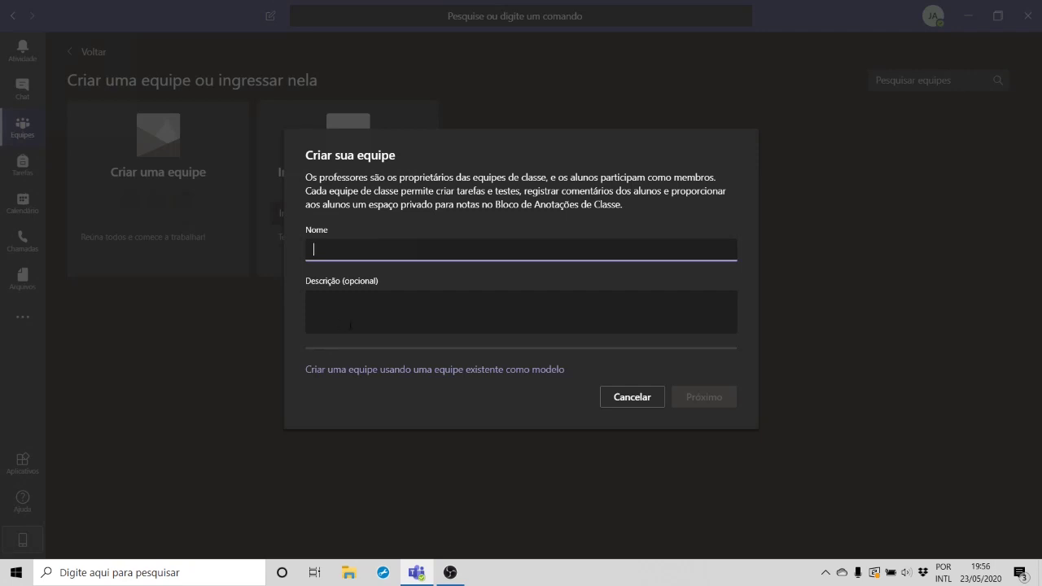
text(EGR)
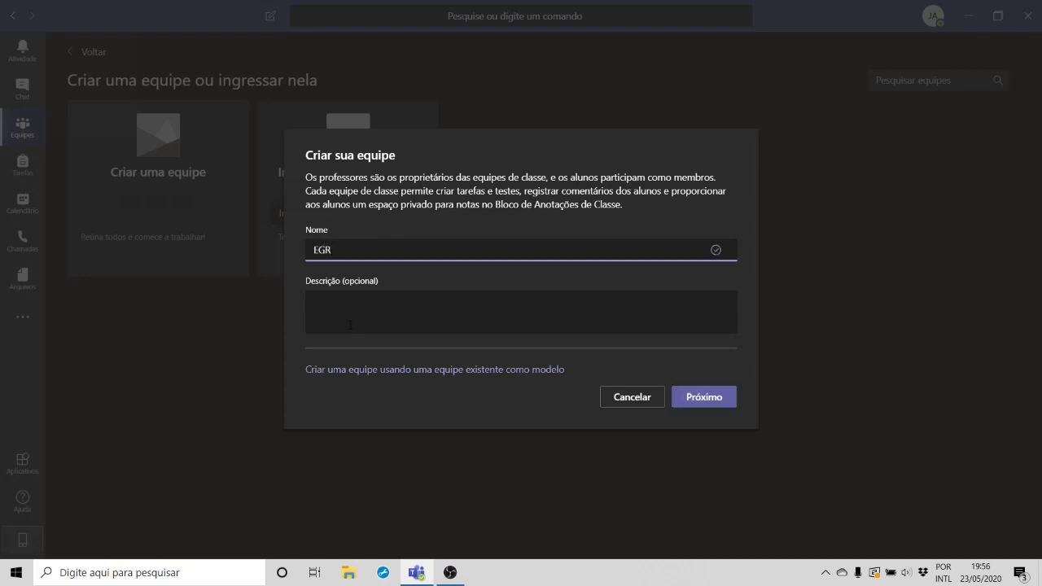
text( XXXX)
click(350, 325)
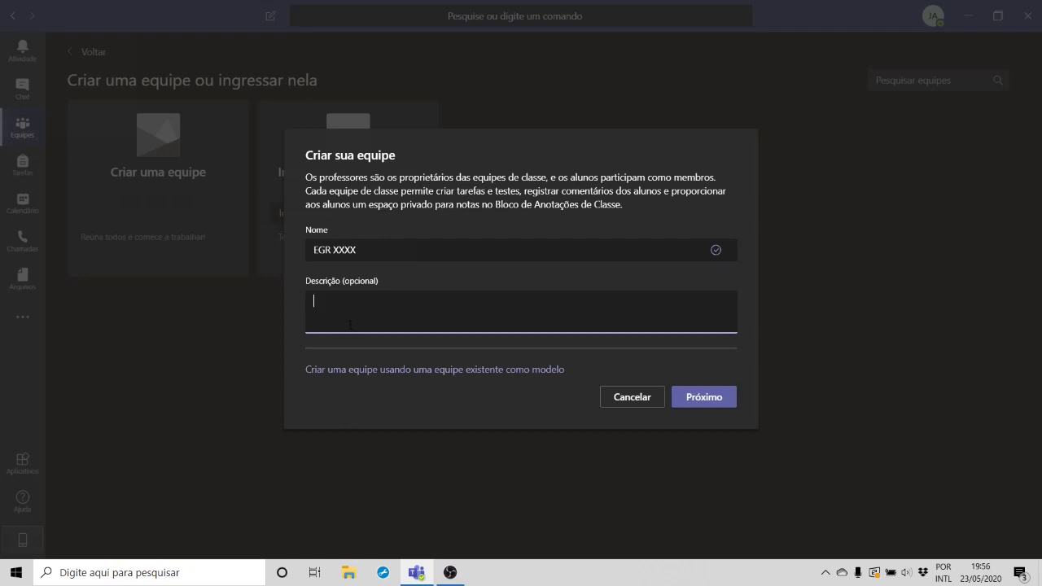
text(Grupo de trabalho e aulas da disci)
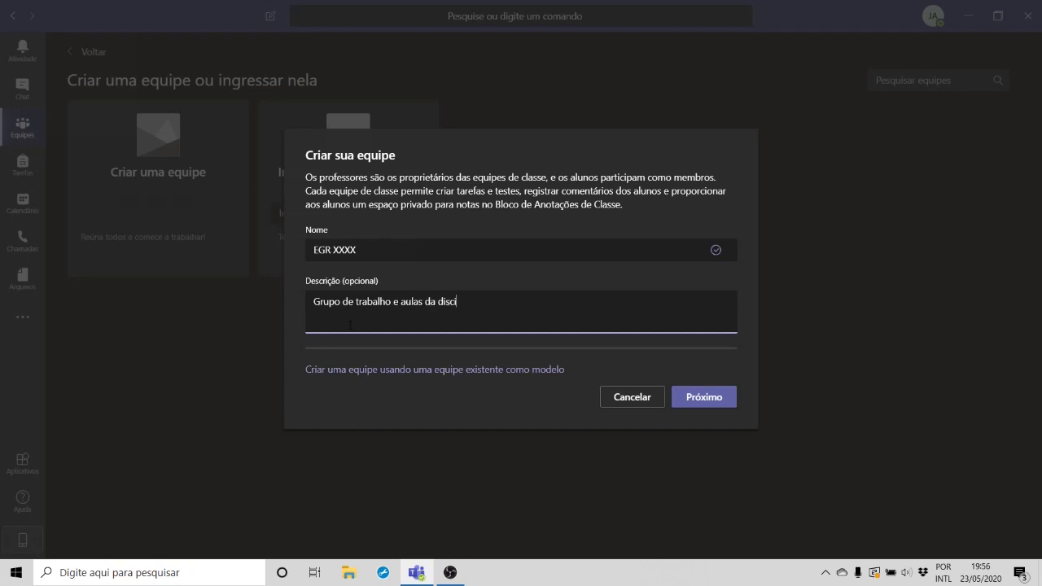
text(plina EGR XXXX da UFSC)
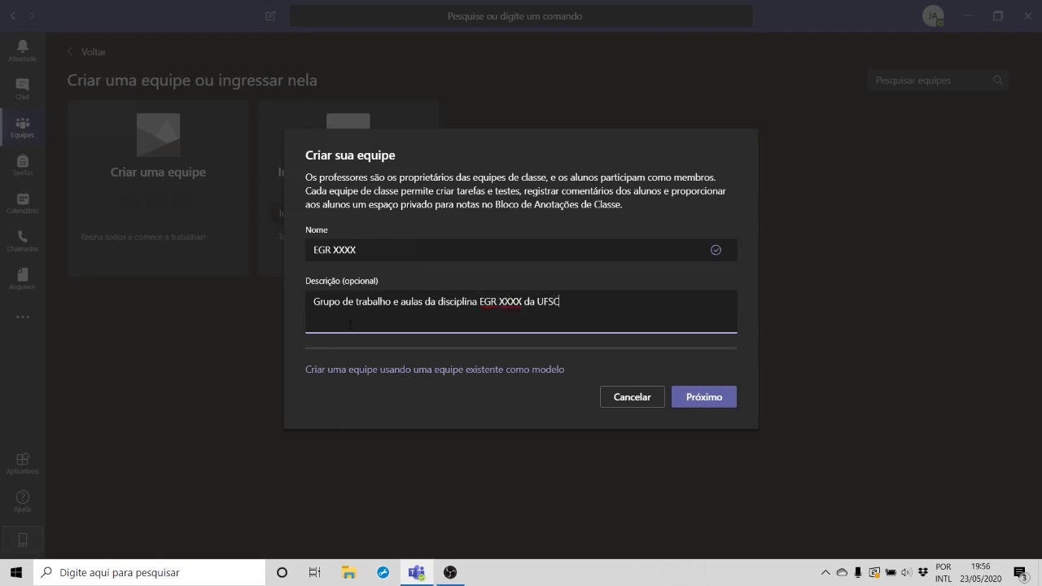
click(712, 406)
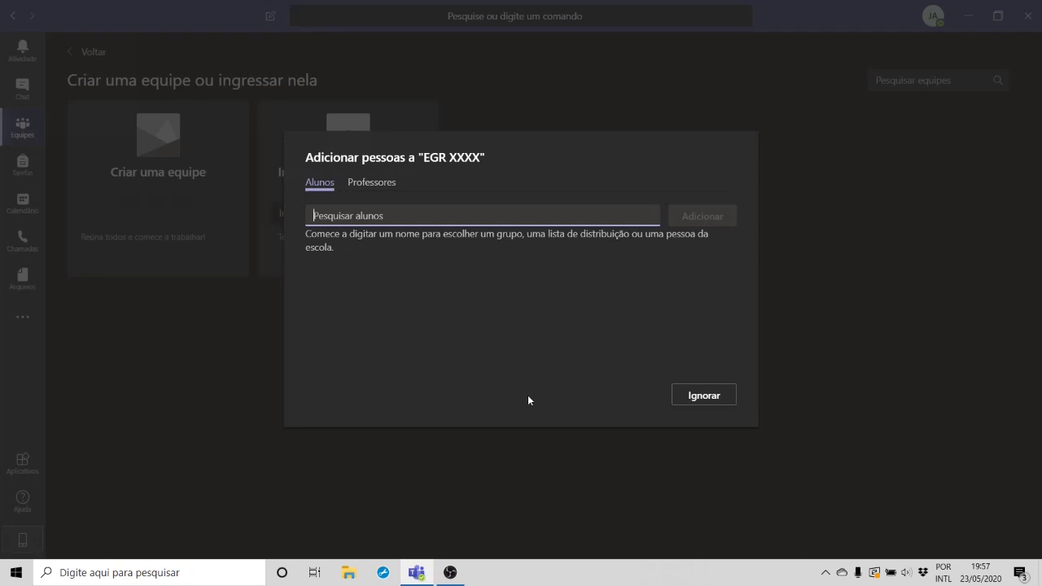
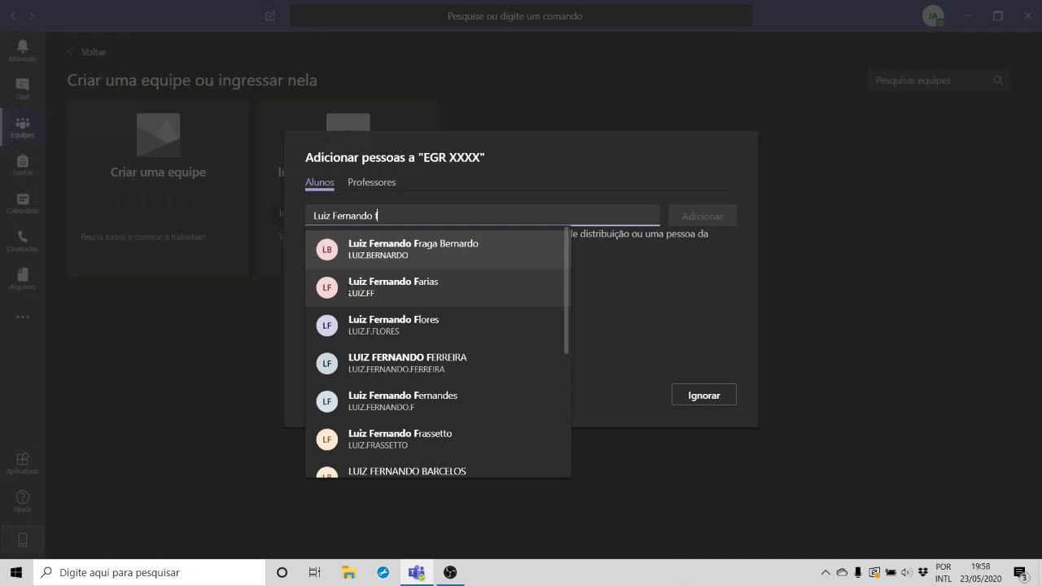
Step: Search for a student by name and add them to EGR XXXX
click(347, 290)
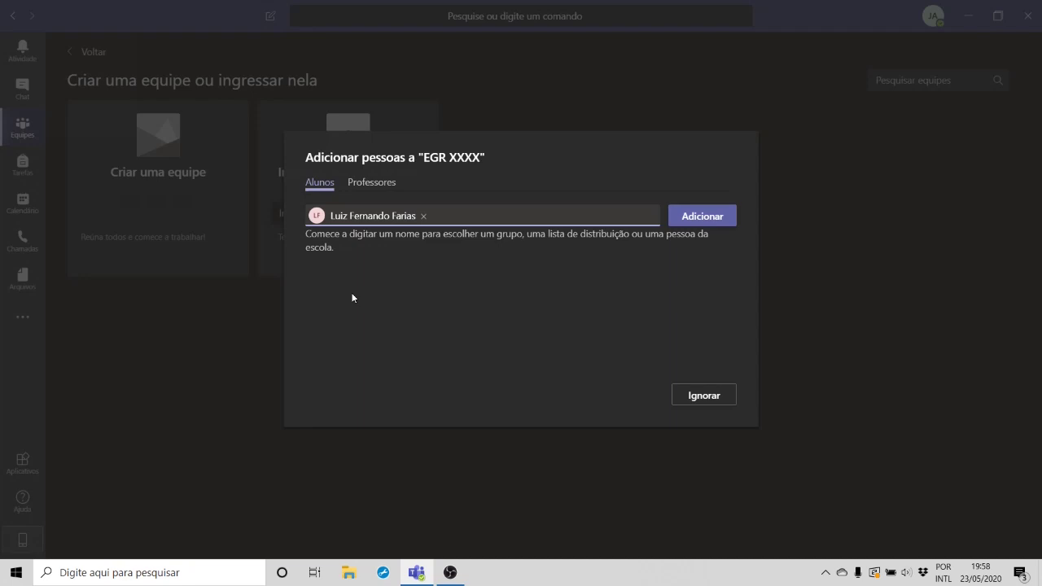
key(Return)
Step: On the Professores tab, search for and add a teacher, then close the dialog
click(368, 183)
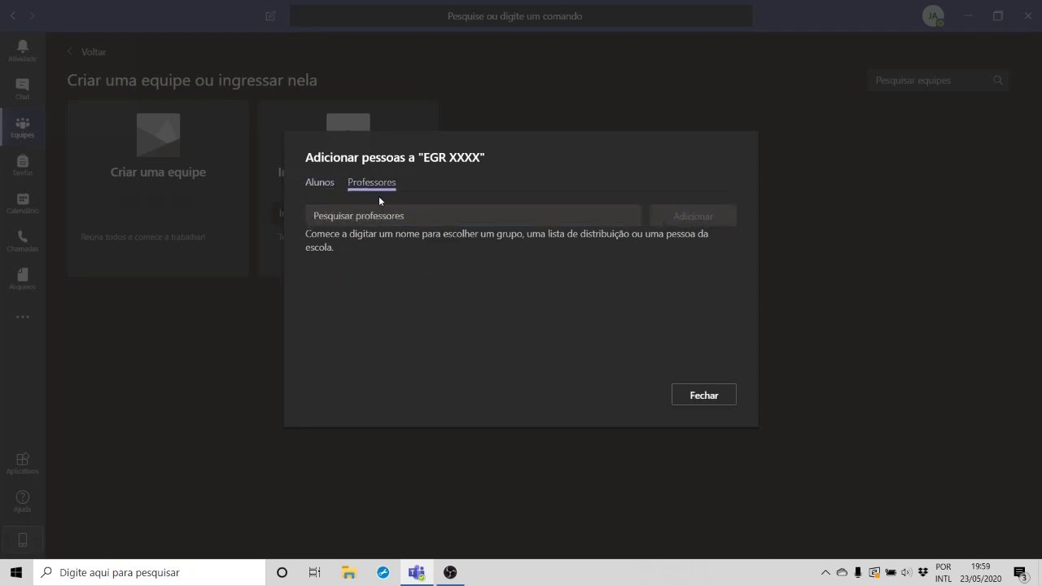
click(388, 212)
text(esteva)
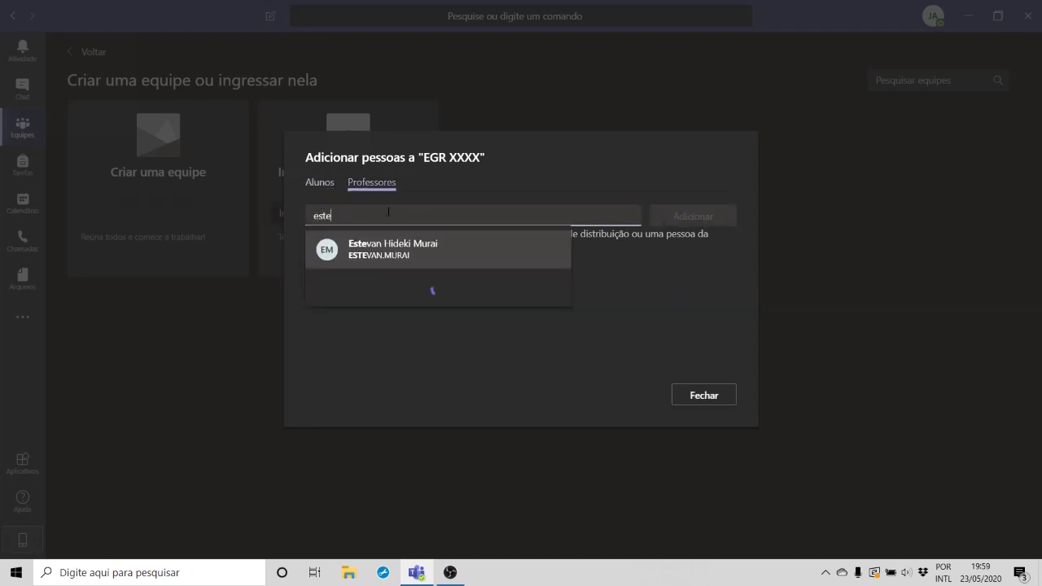
click(400, 250)
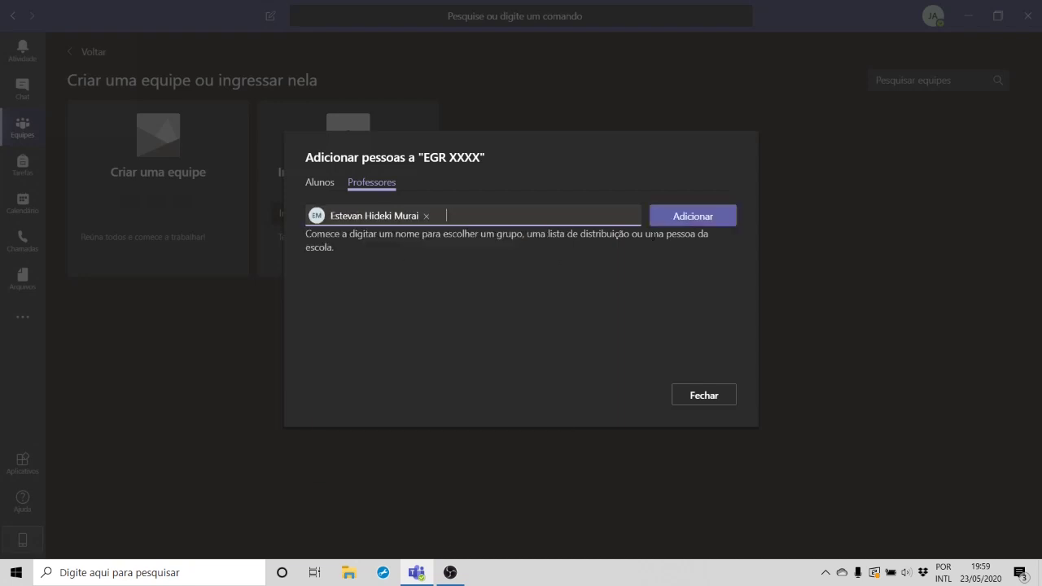
click(670, 216)
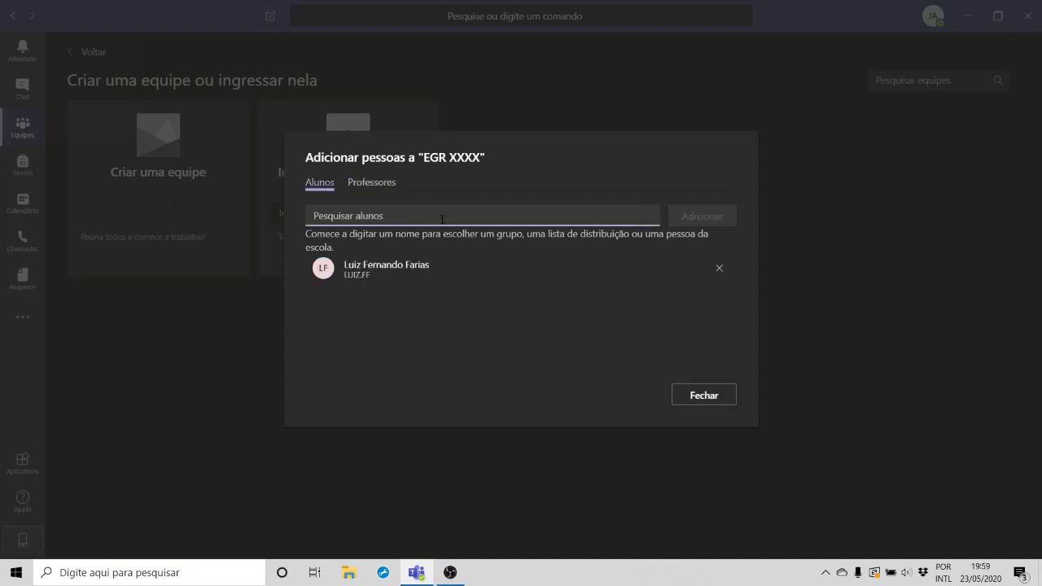
click(371, 182)
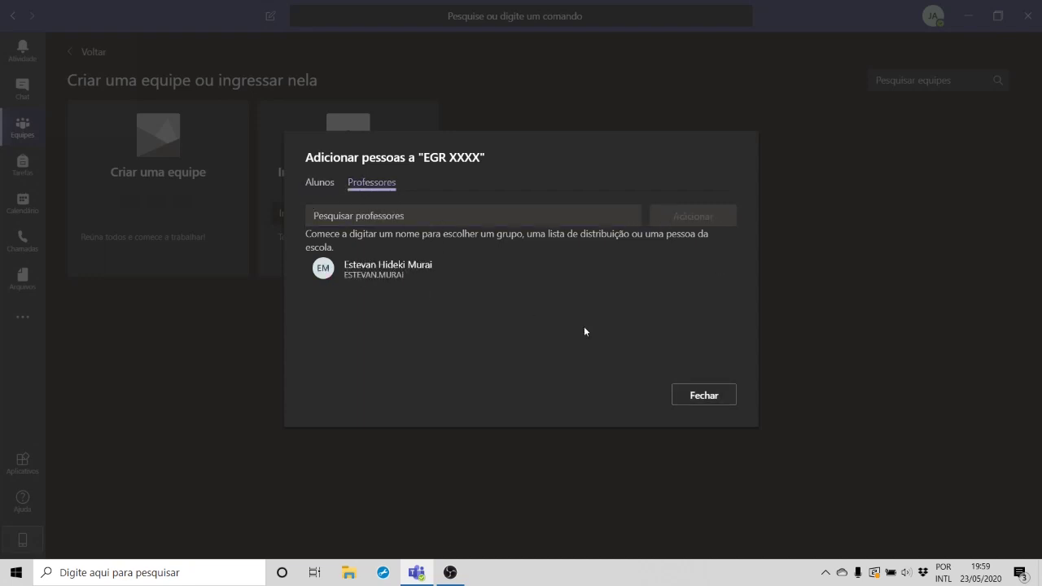
click(705, 396)
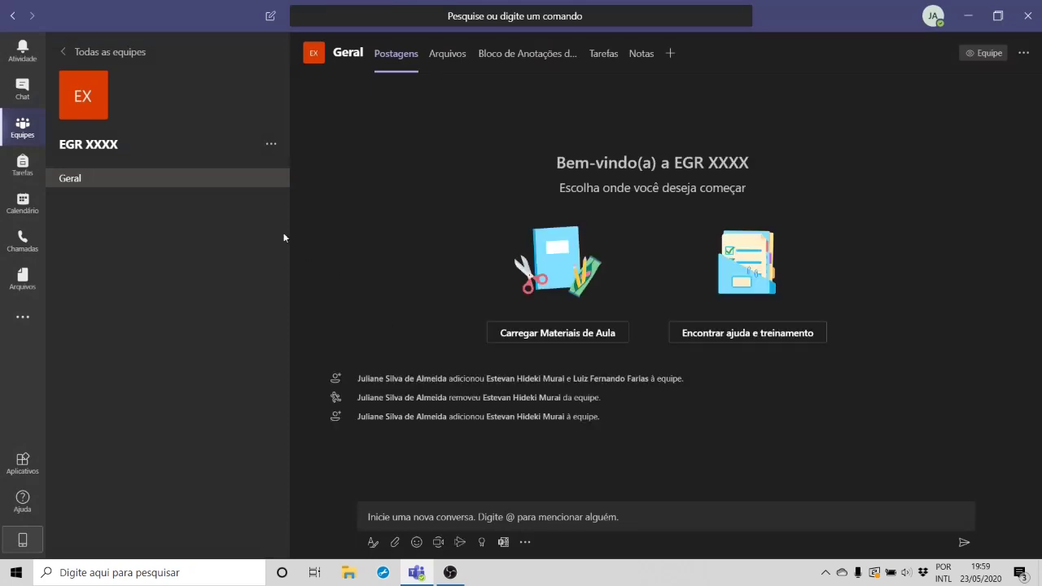
Step: Open EGR XXXX's management page, review its members, then switch to the Configurações tab
click(270, 146)
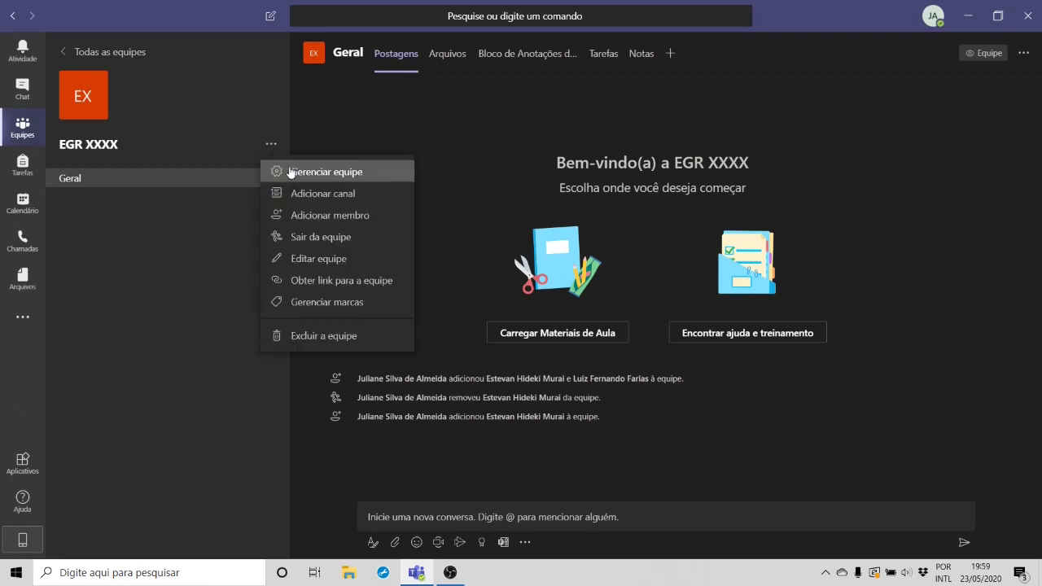
click(289, 168)
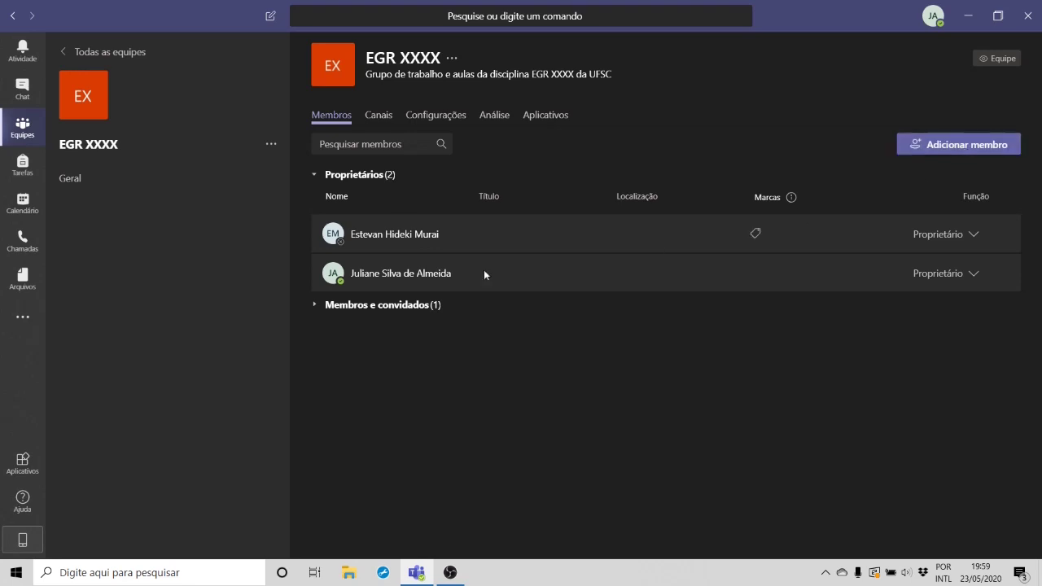
click(315, 306)
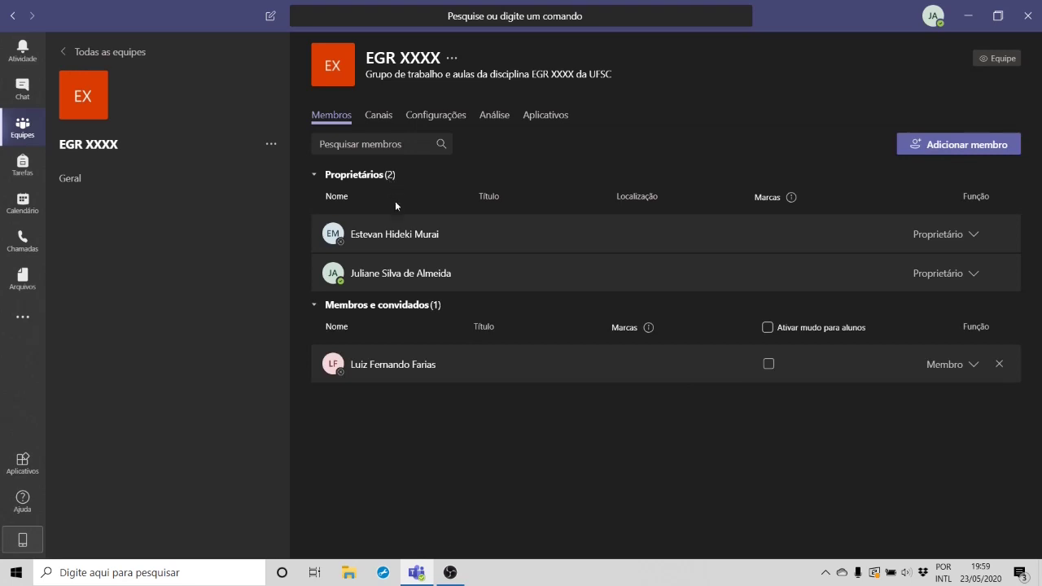
mouse_move(403, 273)
click(437, 114)
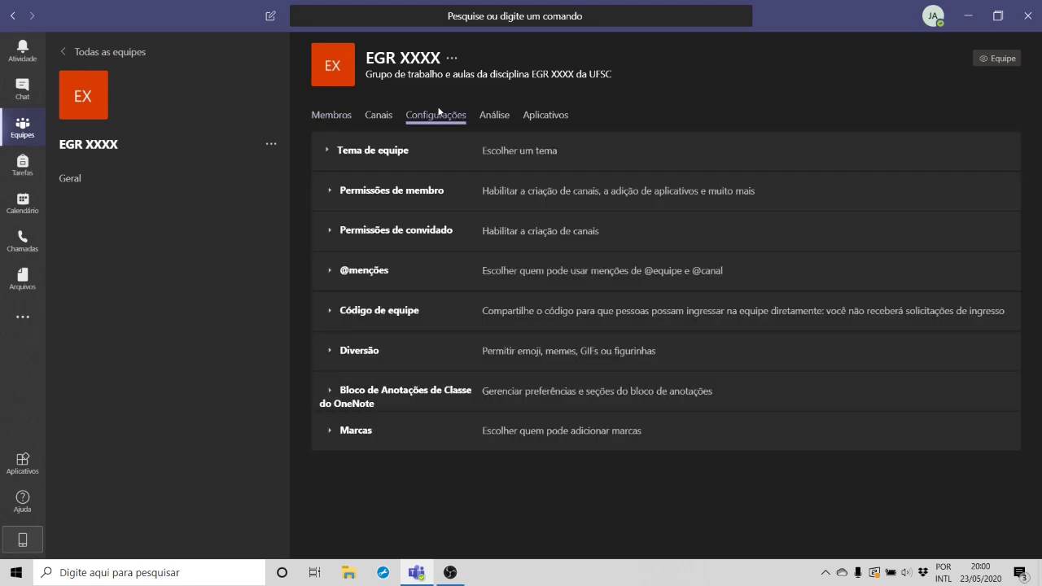
click(329, 194)
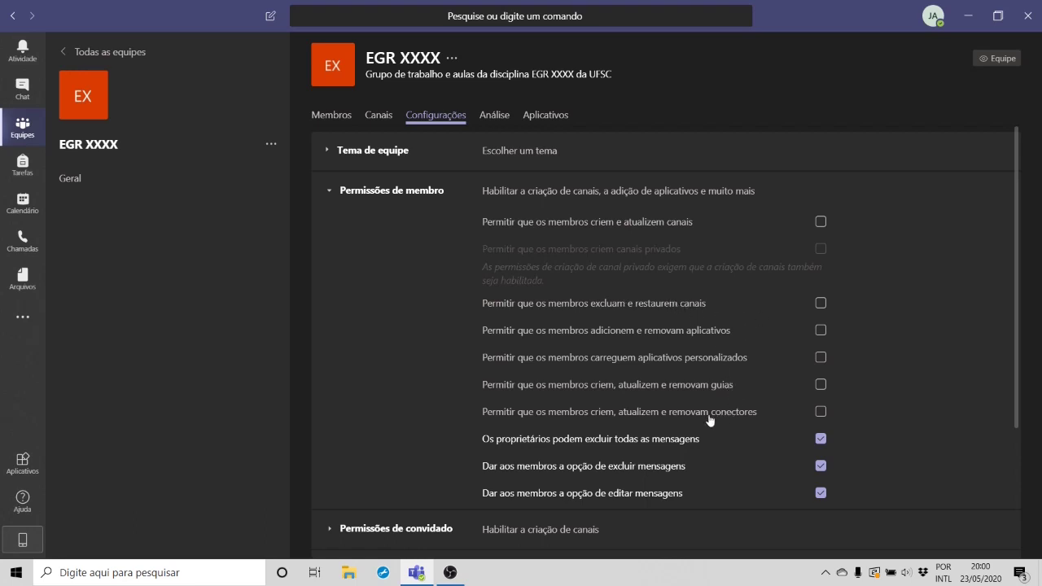
click(821, 384)
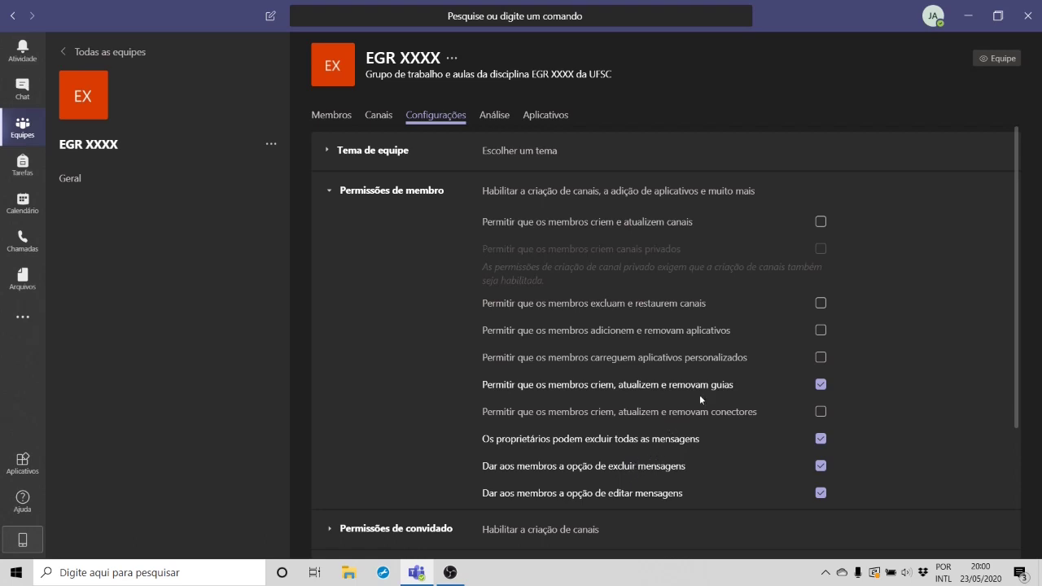
click(821, 386)
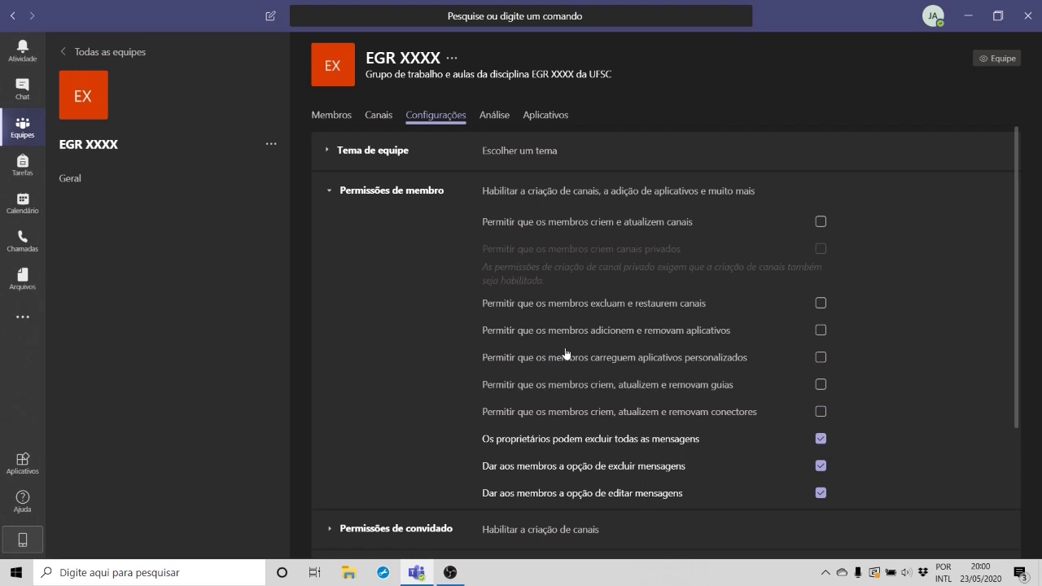
click(403, 195)
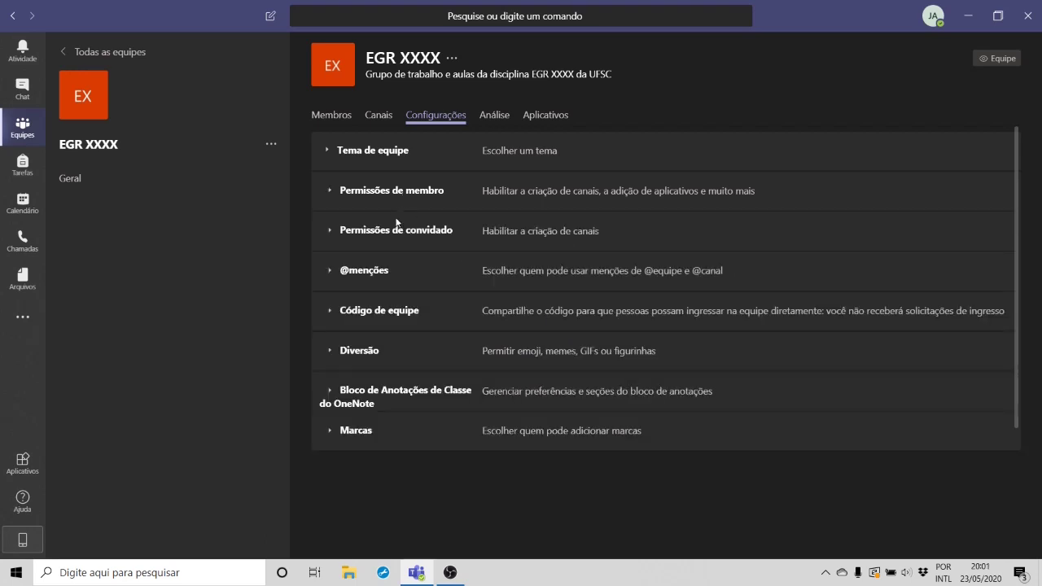
click(394, 231)
click(395, 232)
click(388, 239)
click(388, 235)
click(383, 151)
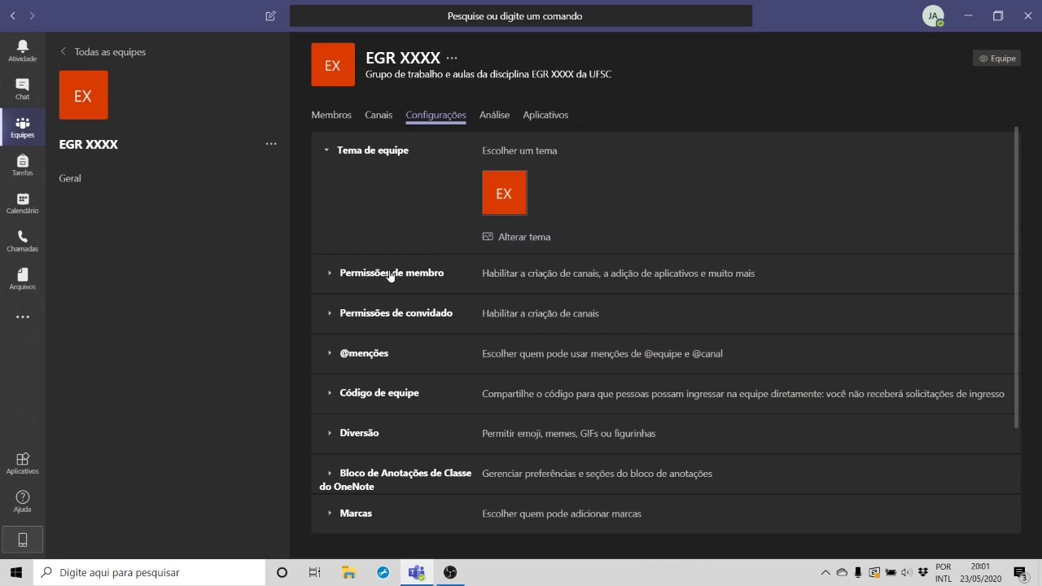
click(377, 153)
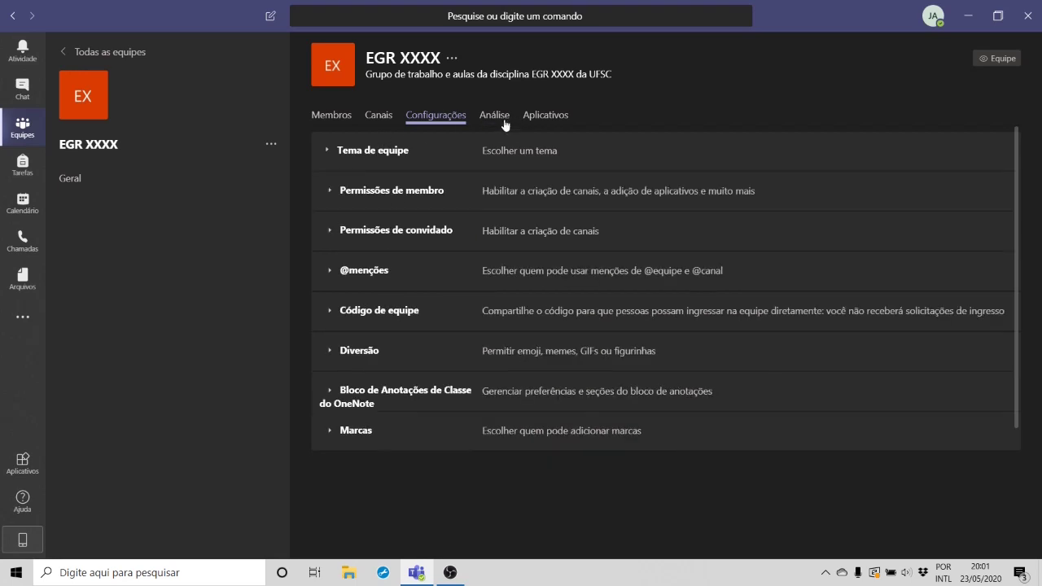
Step: View EGR XXXX's Análise summary, then its Aplicativos list of six installed apps
click(504, 118)
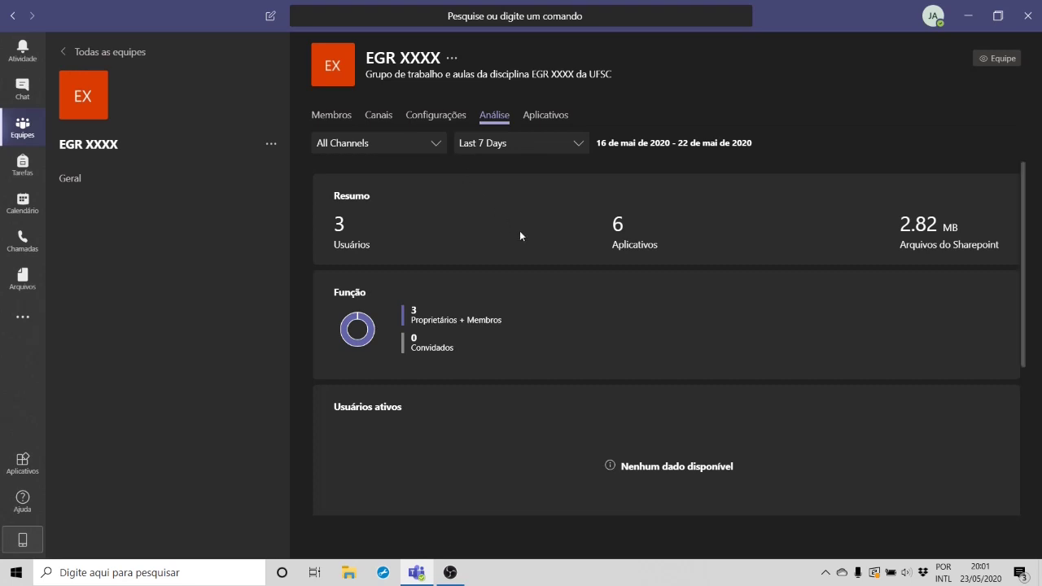
click(545, 118)
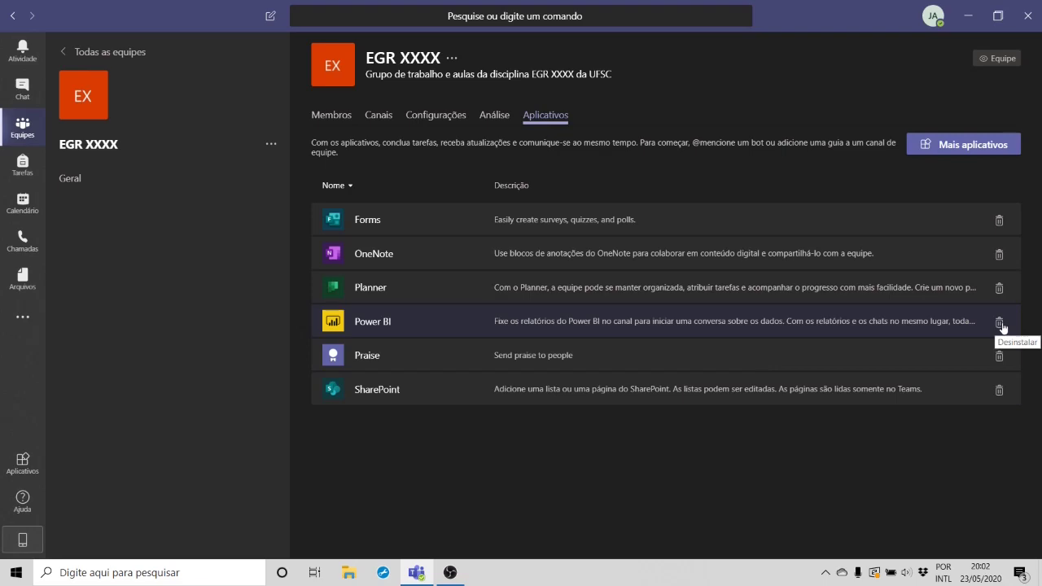
Step: Uninstall Power BI, SharePoint, Praise and Planner, then view and close the Forms details
click(999, 323)
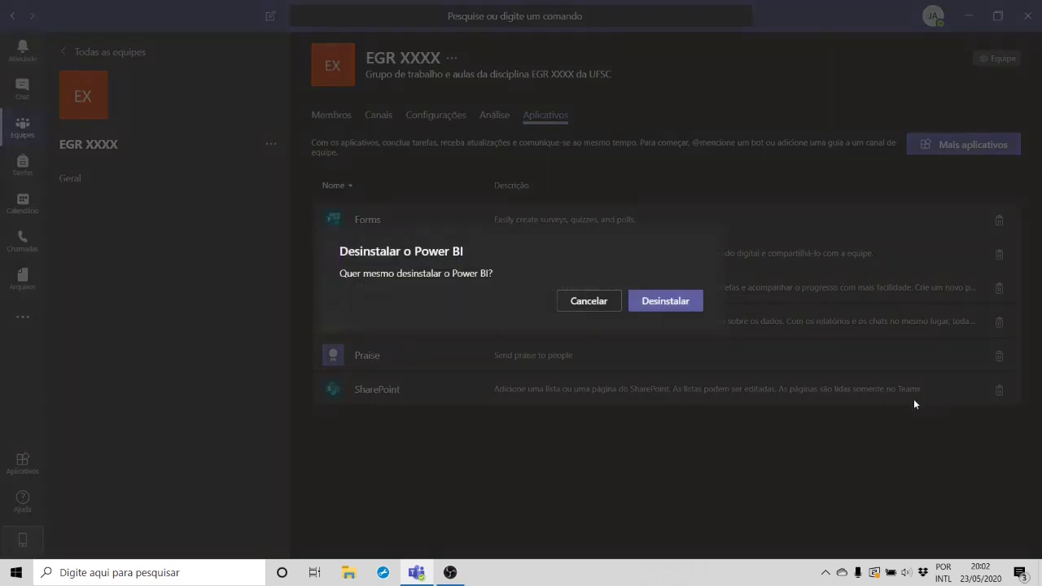
click(696, 305)
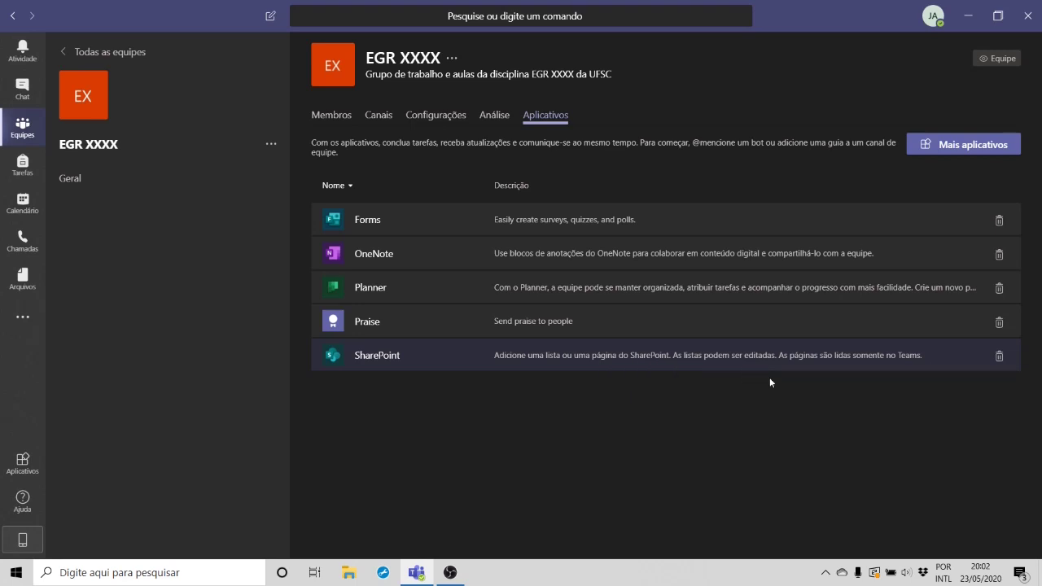
click(1001, 356)
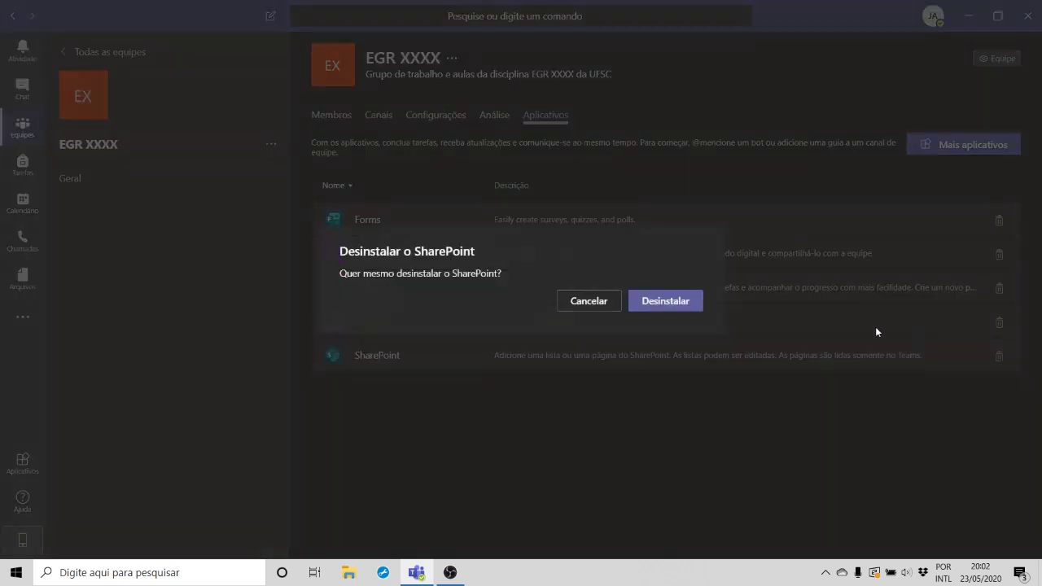
click(668, 303)
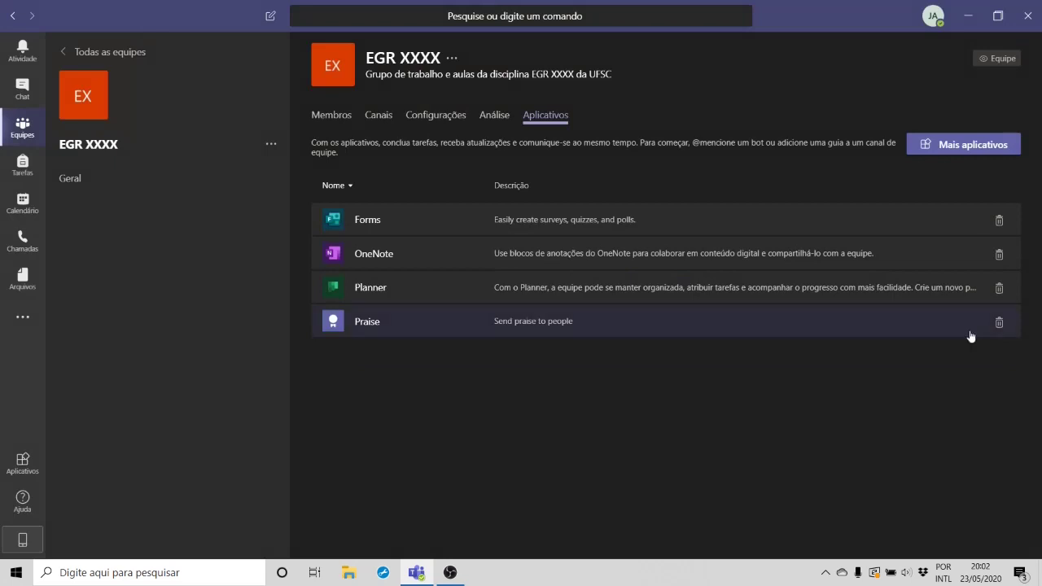
click(1000, 323)
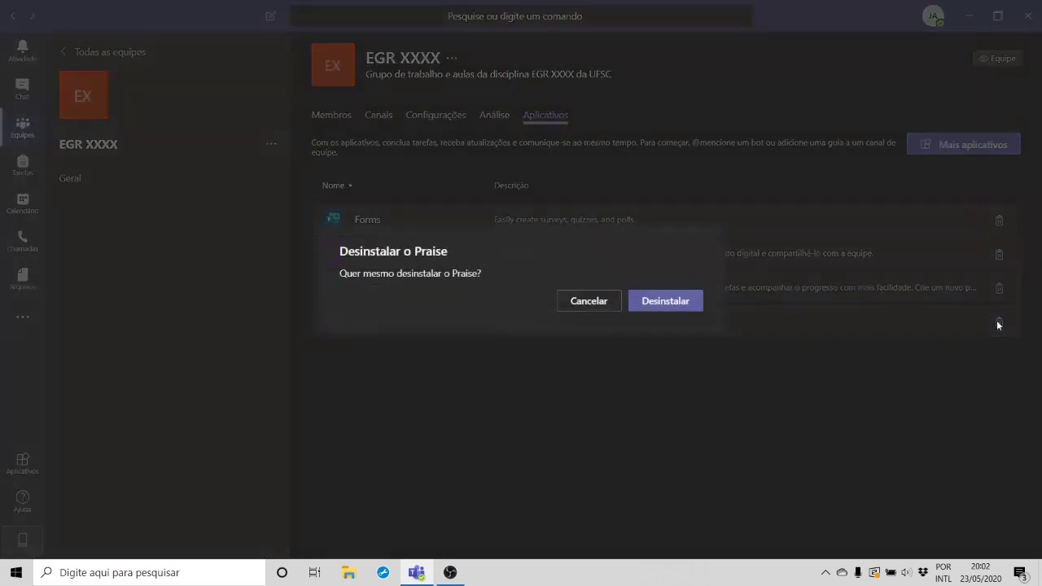
click(665, 312)
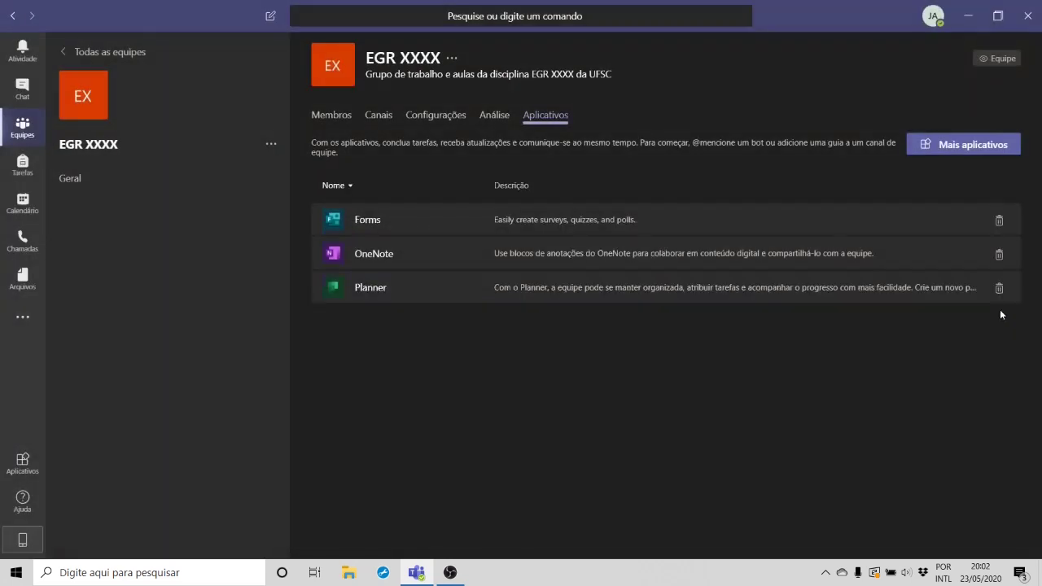
click(1000, 291)
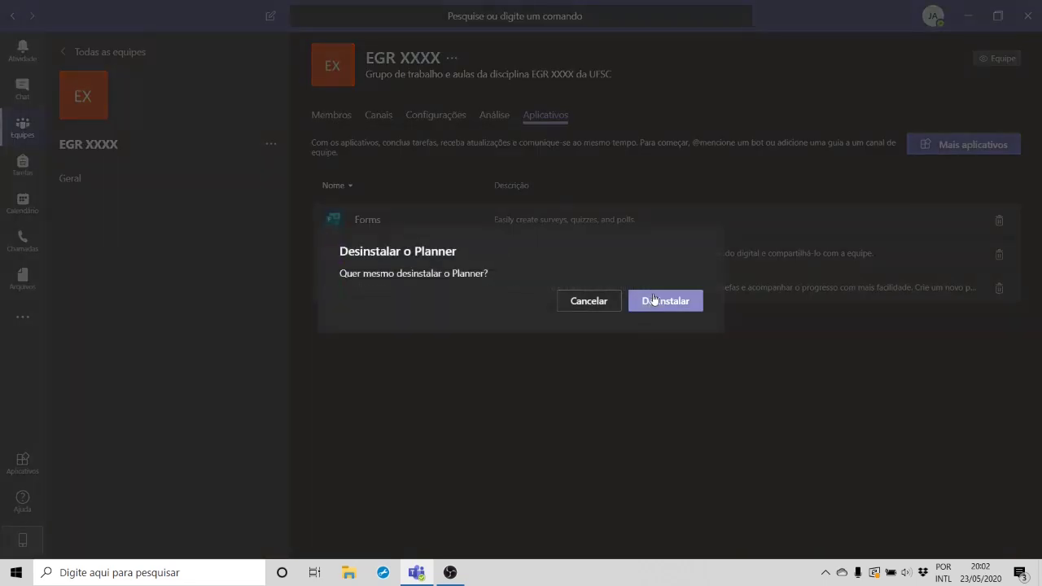
click(666, 301)
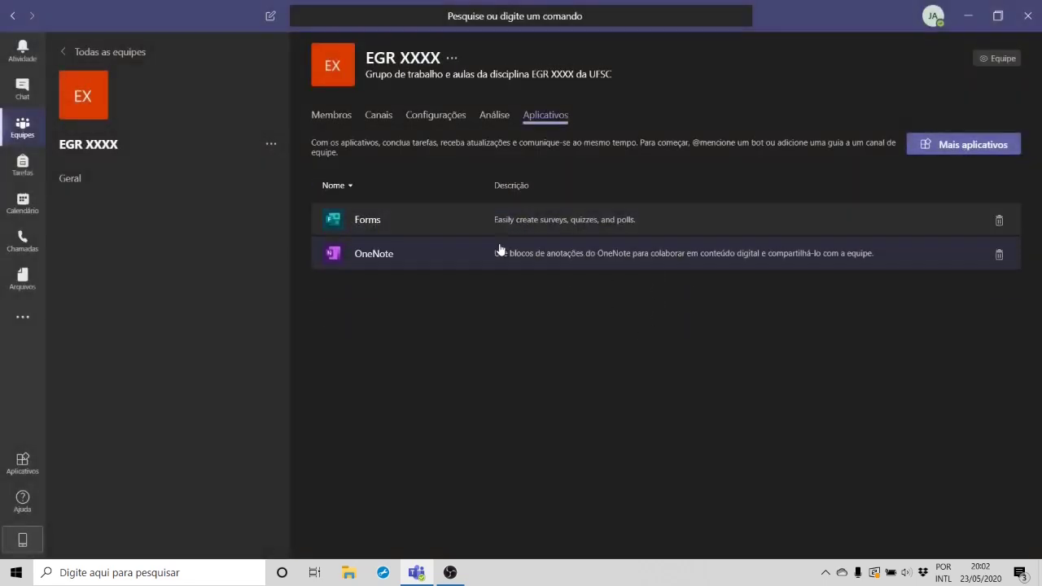
click(477, 217)
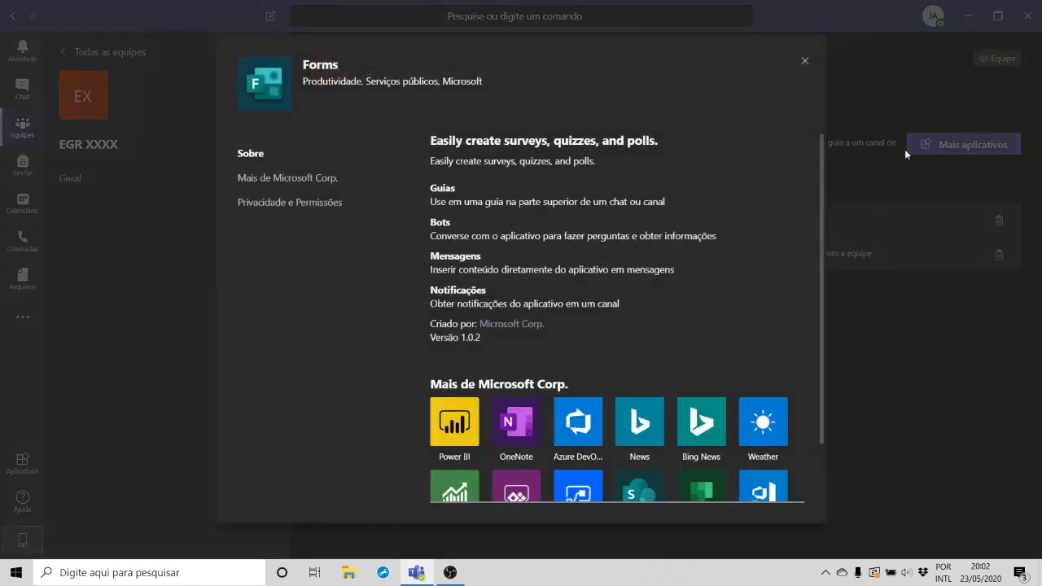
click(804, 61)
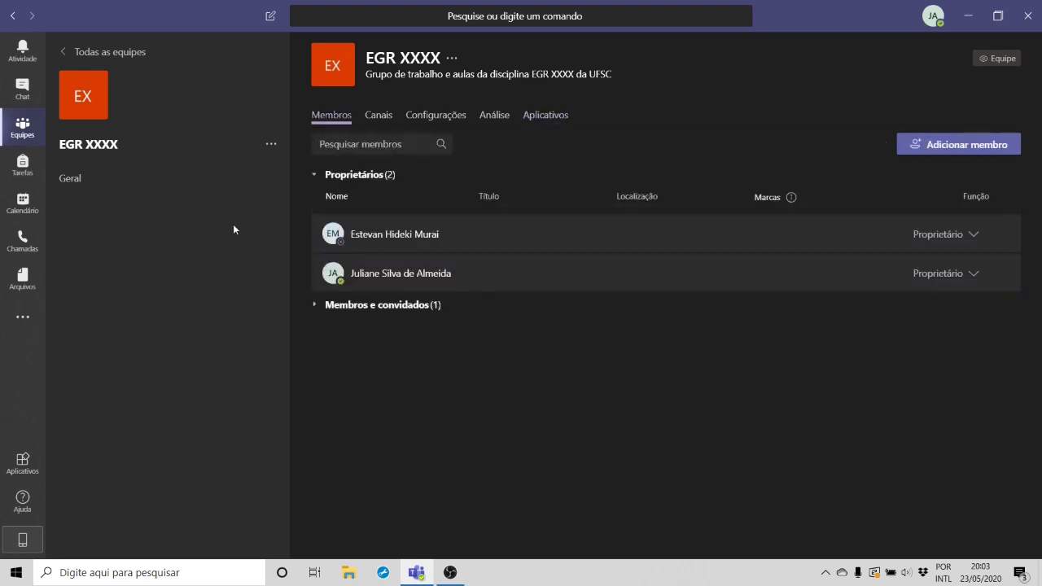
Step: Check an owner's profile card, then open the Geral channel posts and its new conversation box
click(395, 233)
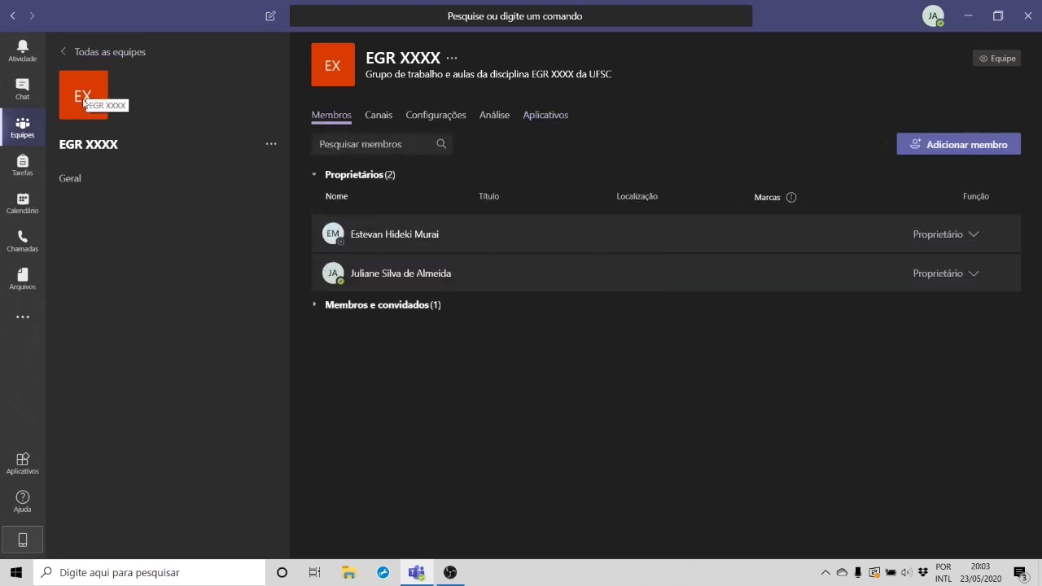
click(71, 188)
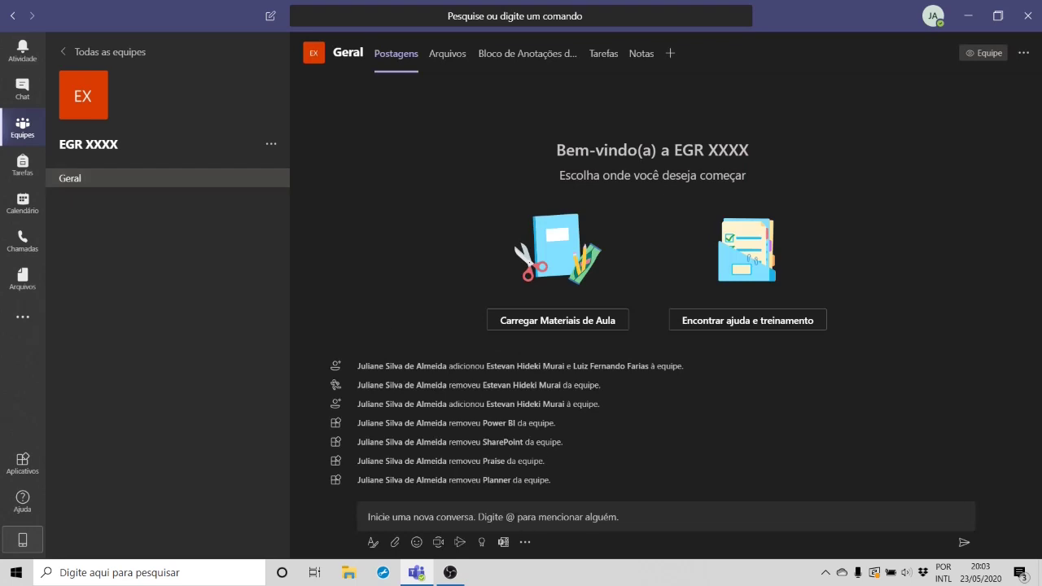
click(370, 516)
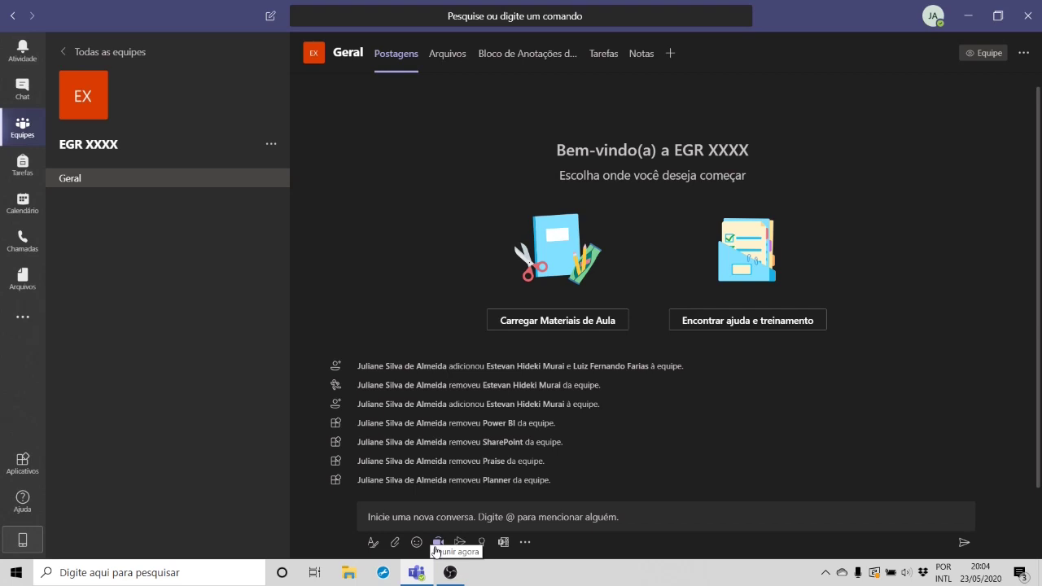
Step: Start a Reunir agora meeting titled 'Vistas Ortogonais', dismissing the webcam notice, and open its scheduling form
click(436, 546)
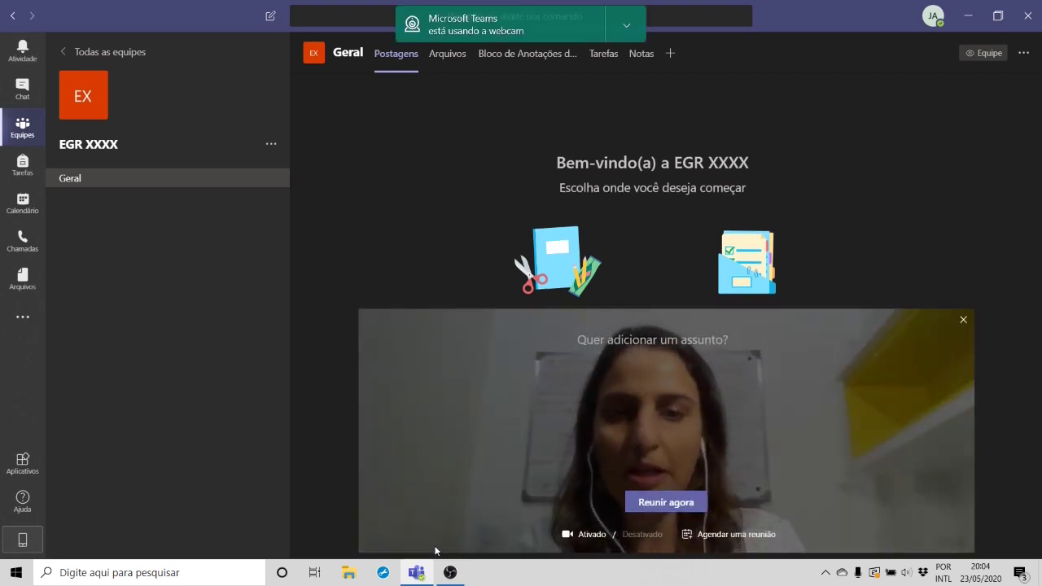
click(626, 25)
click(638, 56)
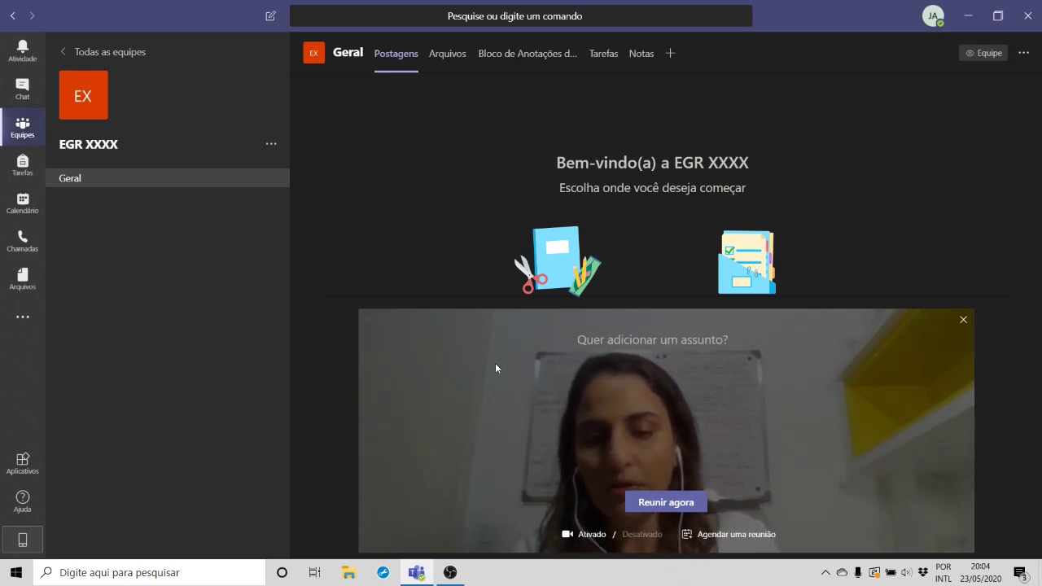
text(Vist)
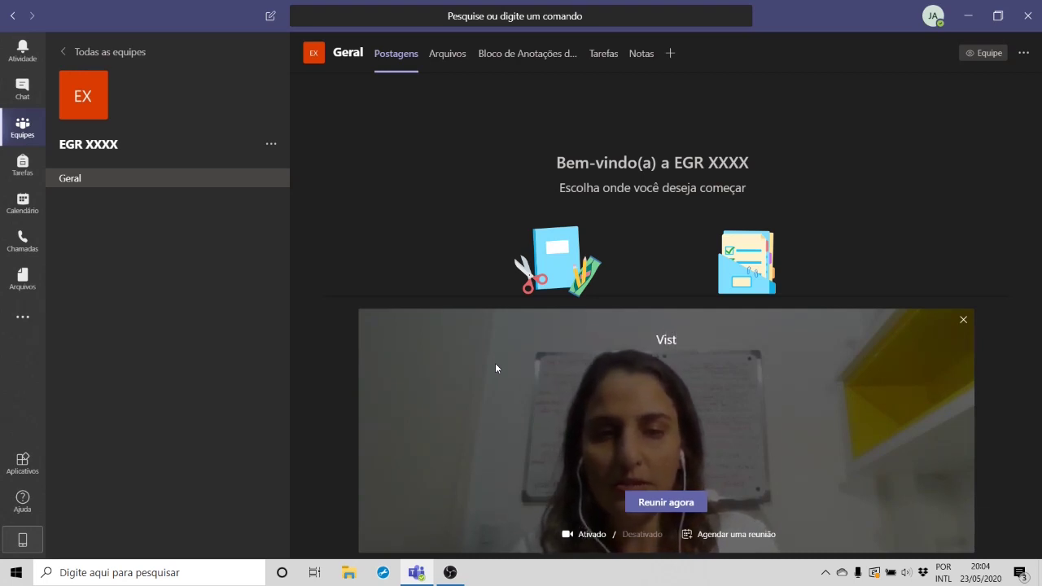
text(as O)
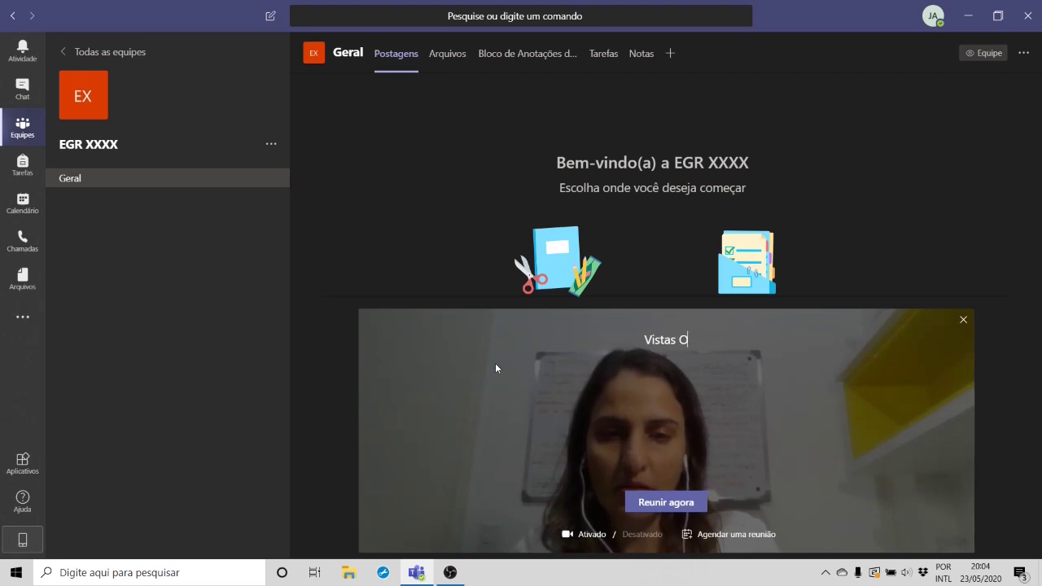
text(rtogonais)
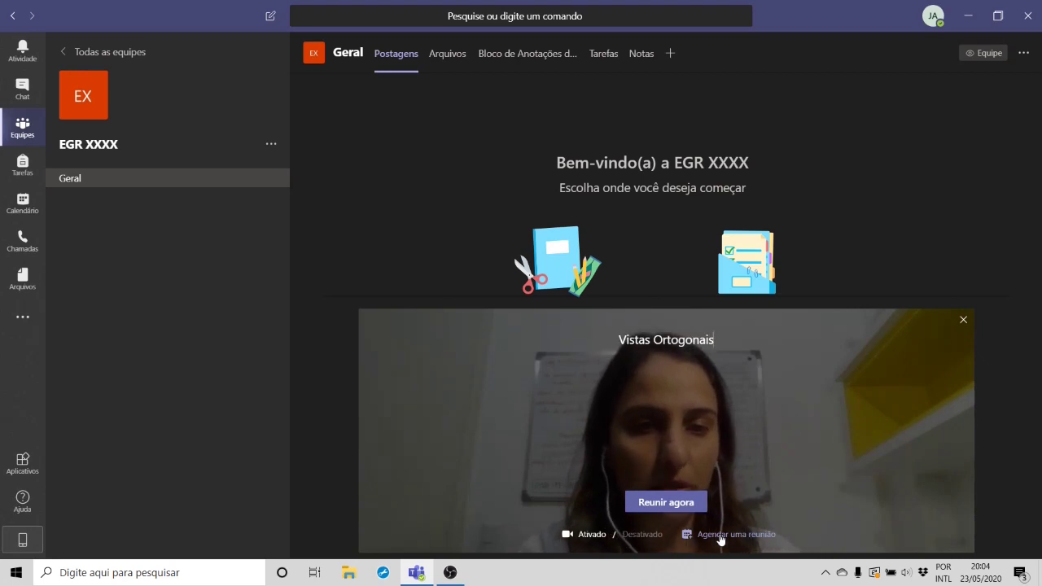
click(721, 536)
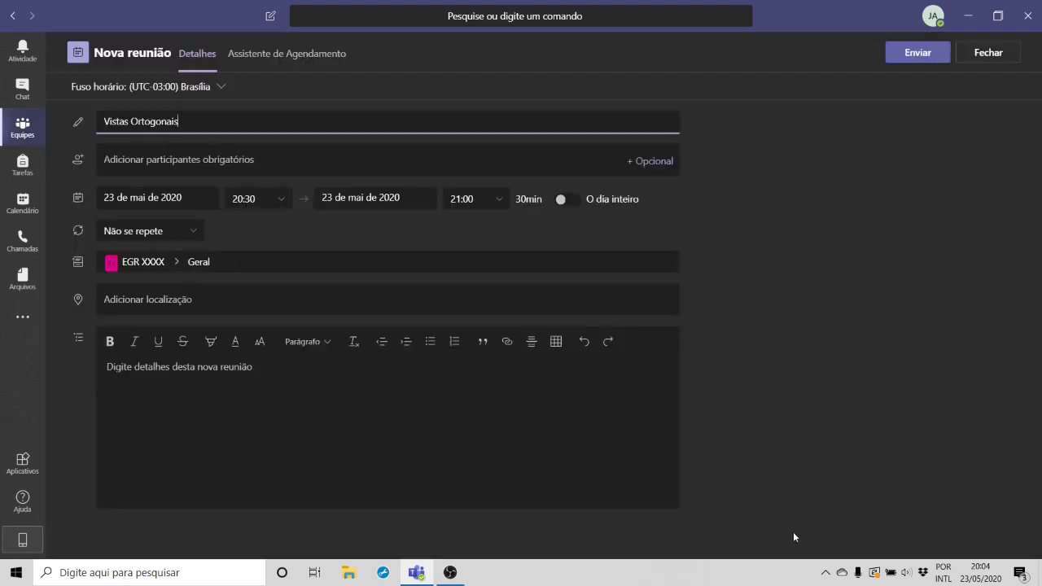
Step: Set the meeting's recurrence to repeat daily (Diariamente)
click(461, 156)
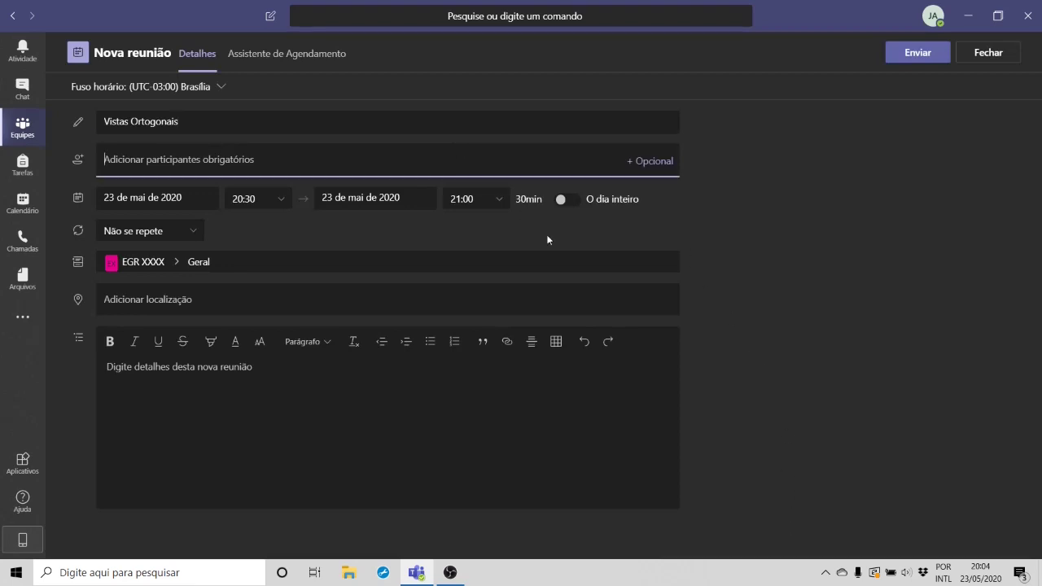
click(77, 163)
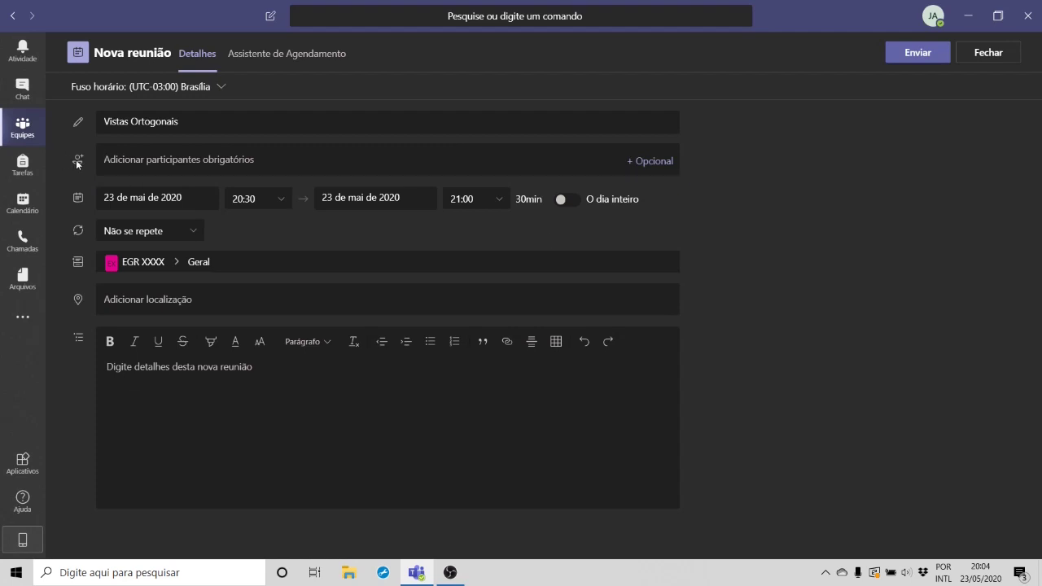
click(178, 160)
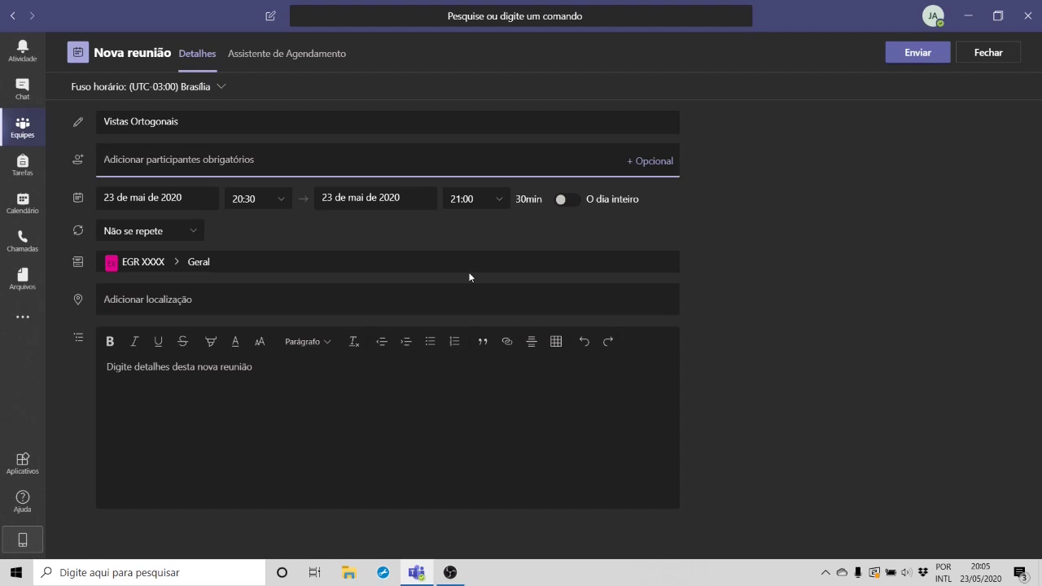
click(185, 238)
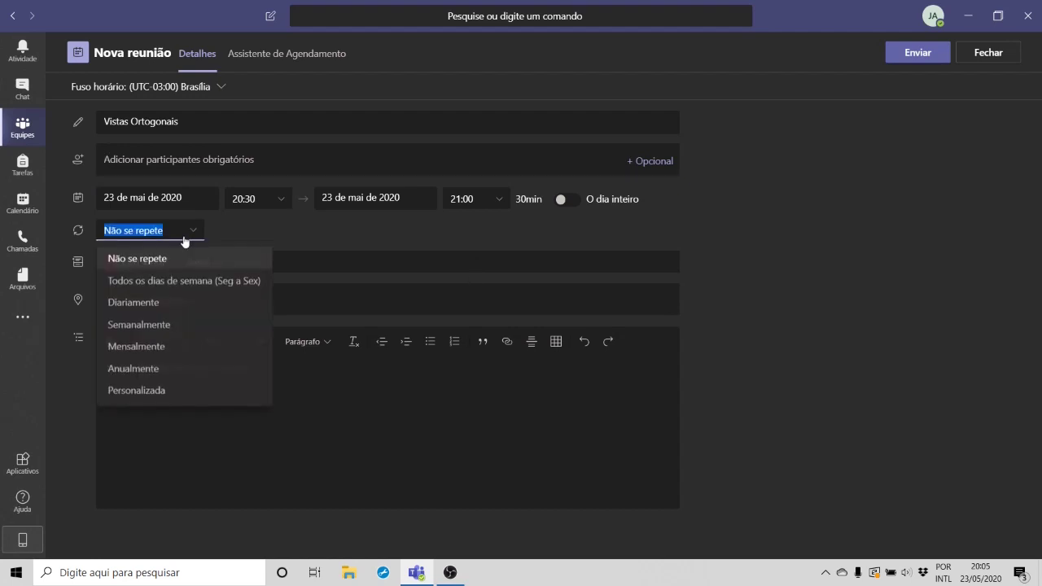
click(176, 305)
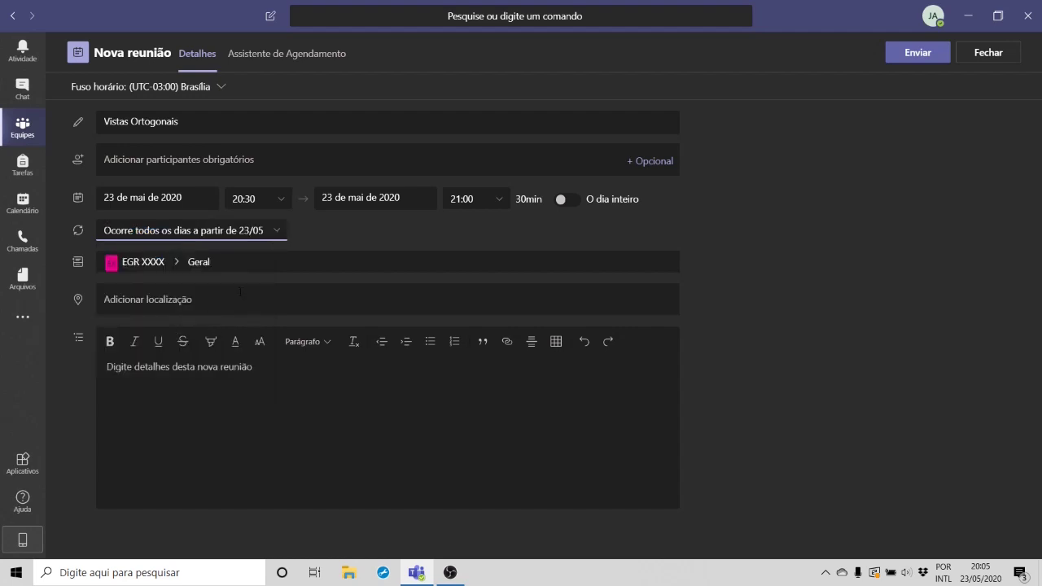
Step: Give the meeting the description 'Agendamento de reunião teste'
click(240, 292)
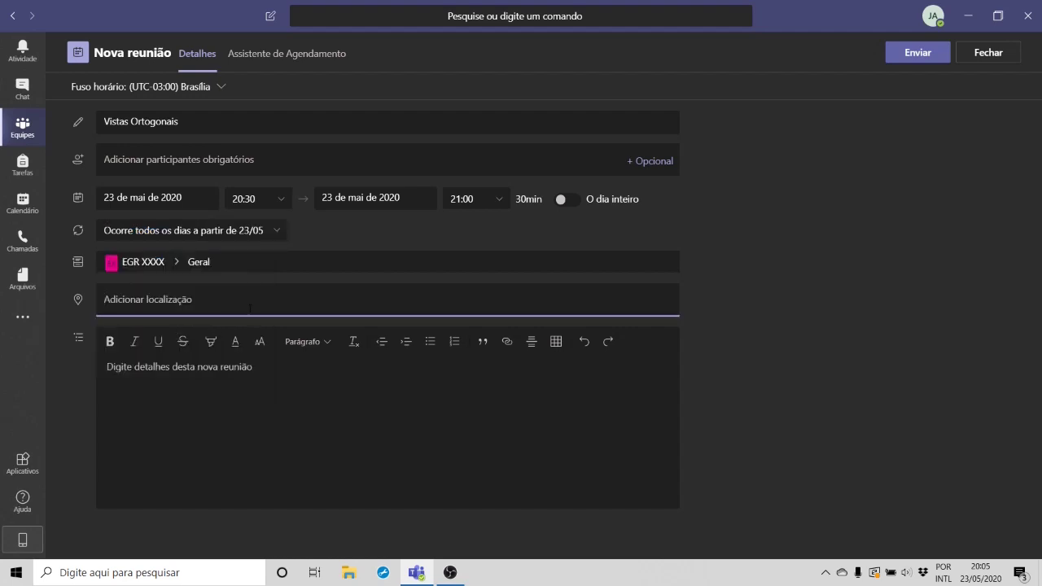
click(200, 270)
click(222, 404)
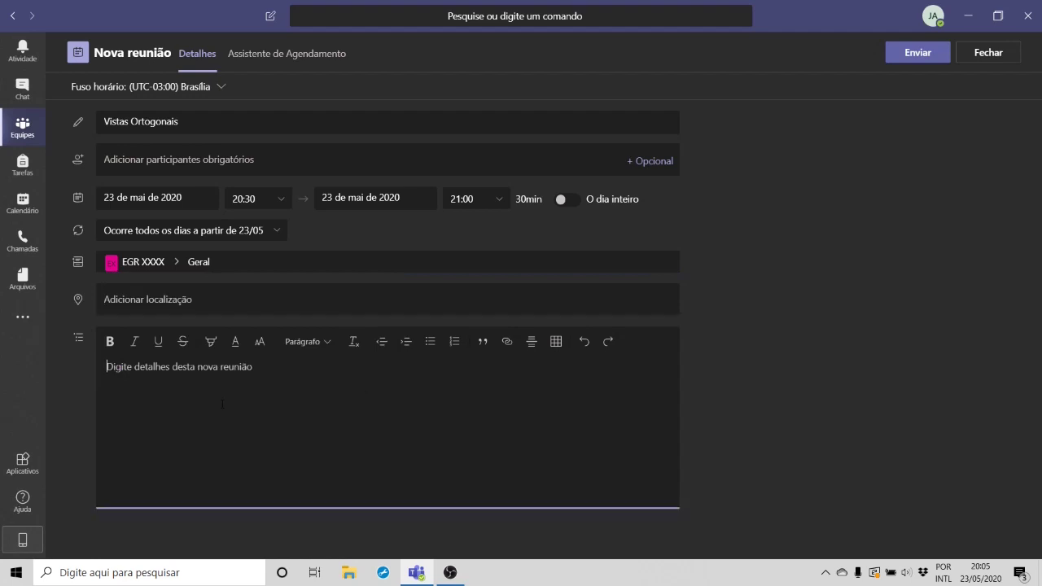
text(Agendamento de reunião teste)
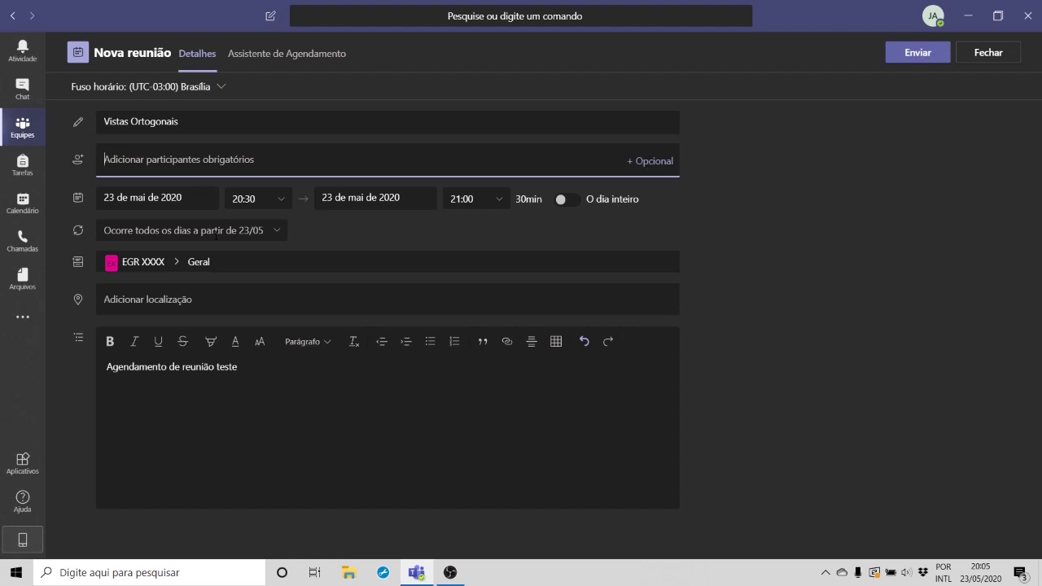
Step: Move the meeting to 25 May 2020, starting at 09:00
click(276, 55)
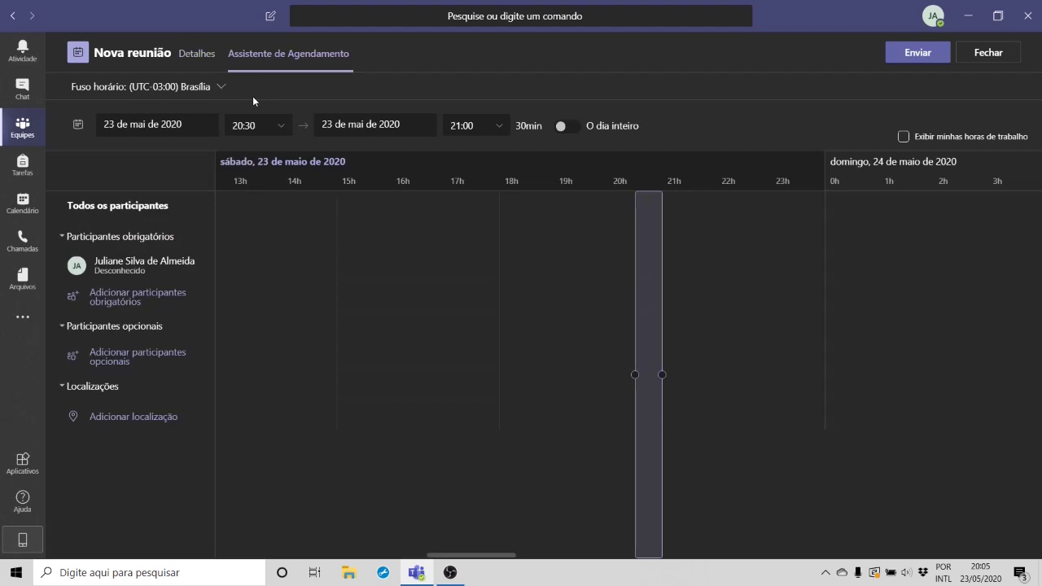
click(186, 69)
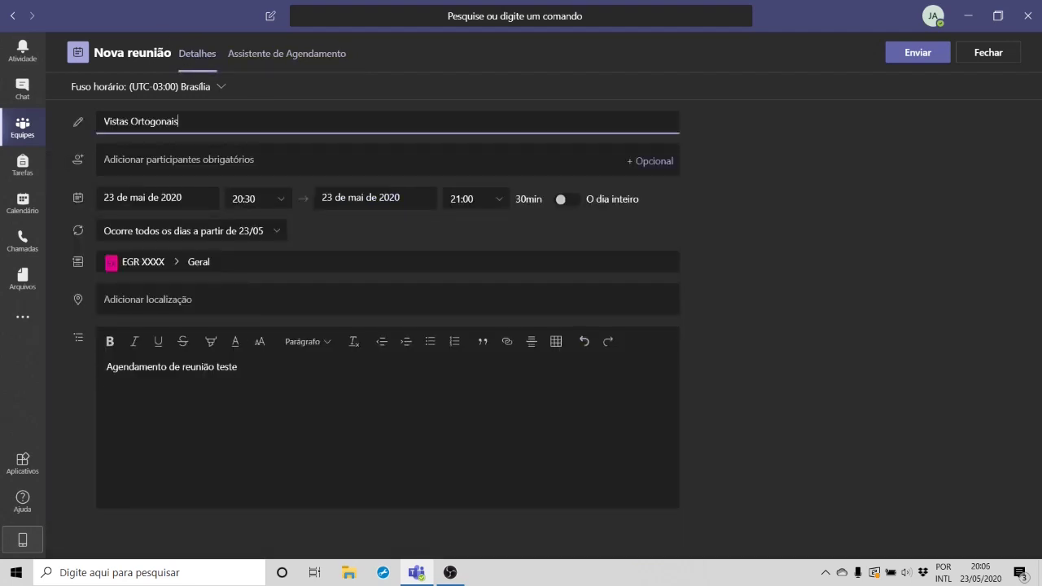
click(147, 197)
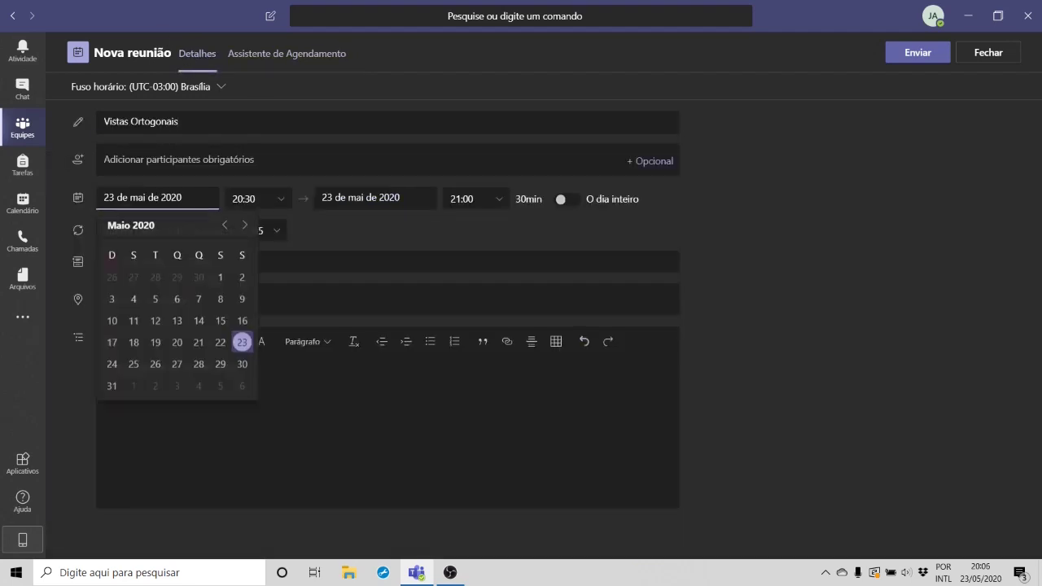
click(134, 365)
click(244, 198)
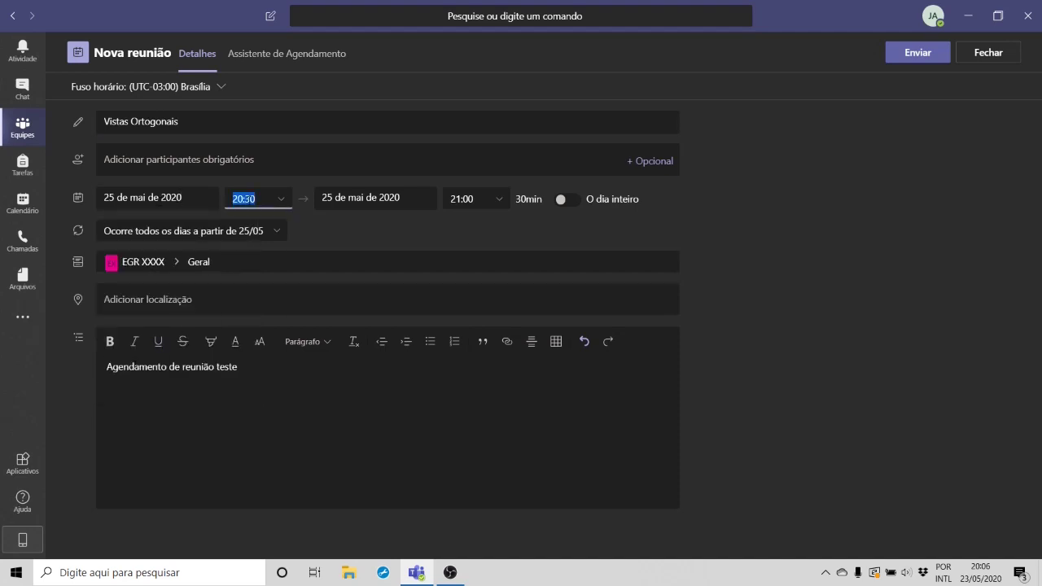
scroll(276, 238, up, 10)
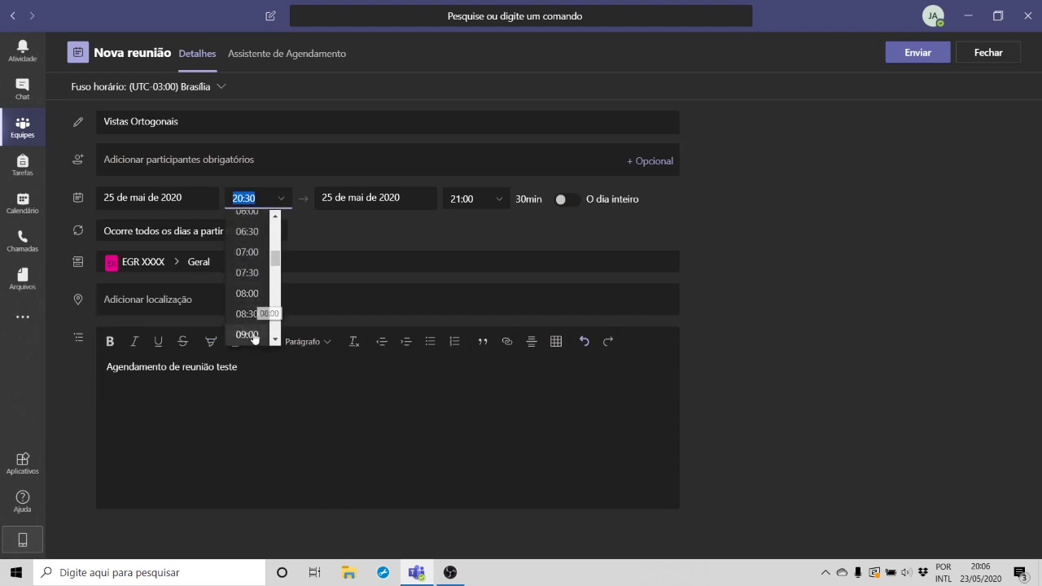
click(259, 334)
Step: Append 'Favor enviar e-mail de resposta de confirmação do convite.' to the description and end at 10:00
click(259, 368)
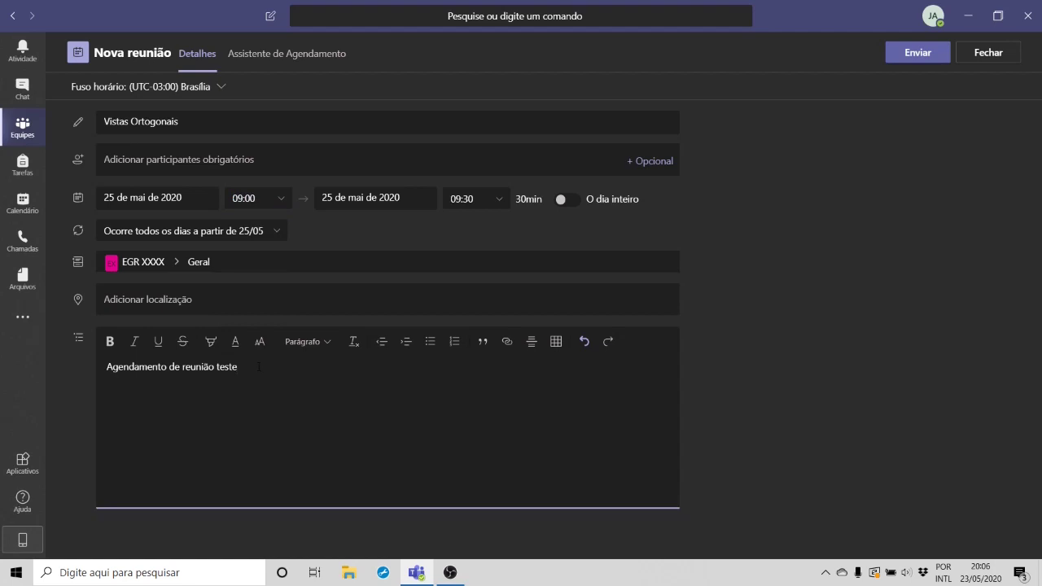
text(Favor enviar e-mail de resposta de confirmação do convite.)
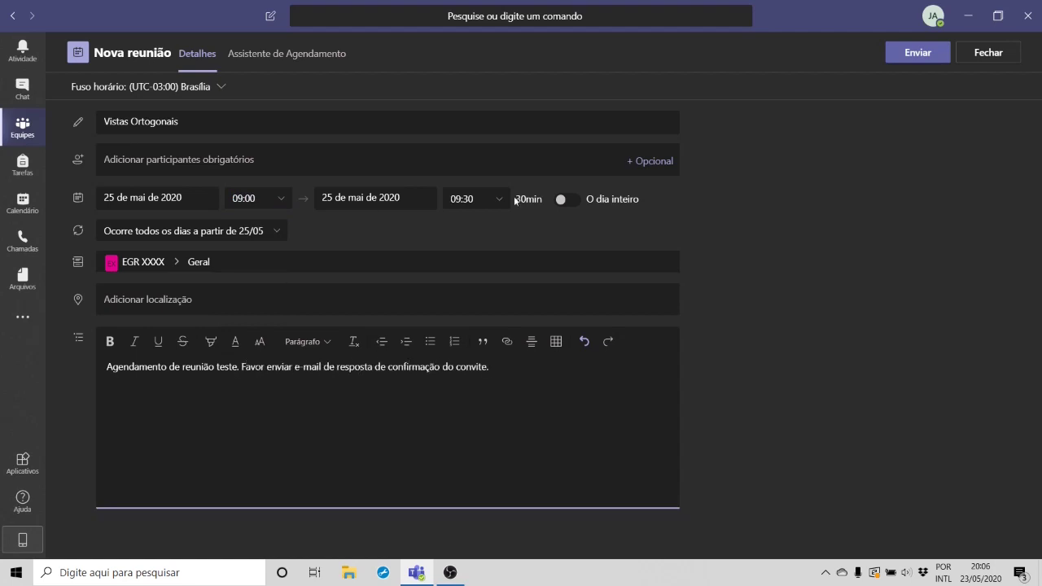
click(489, 198)
click(486, 267)
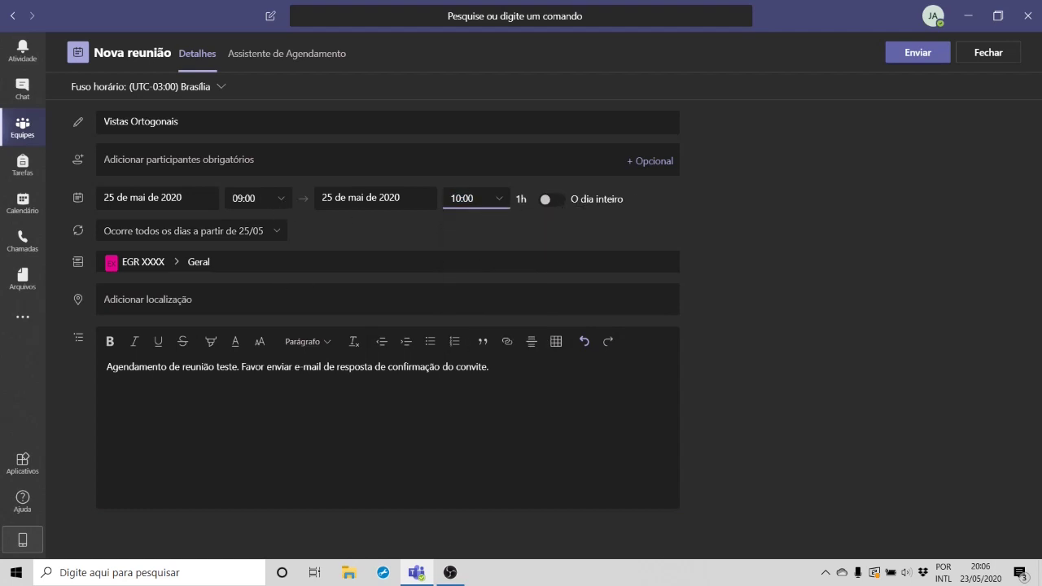
Step: Change the recurrence to weekly on Mondays (Semanalmente)
click(271, 234)
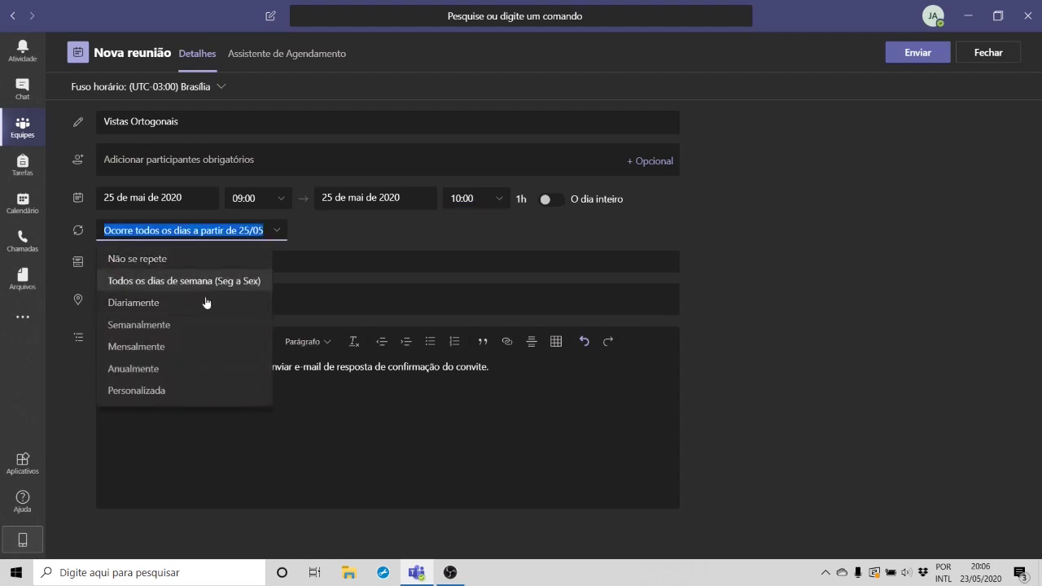
click(180, 325)
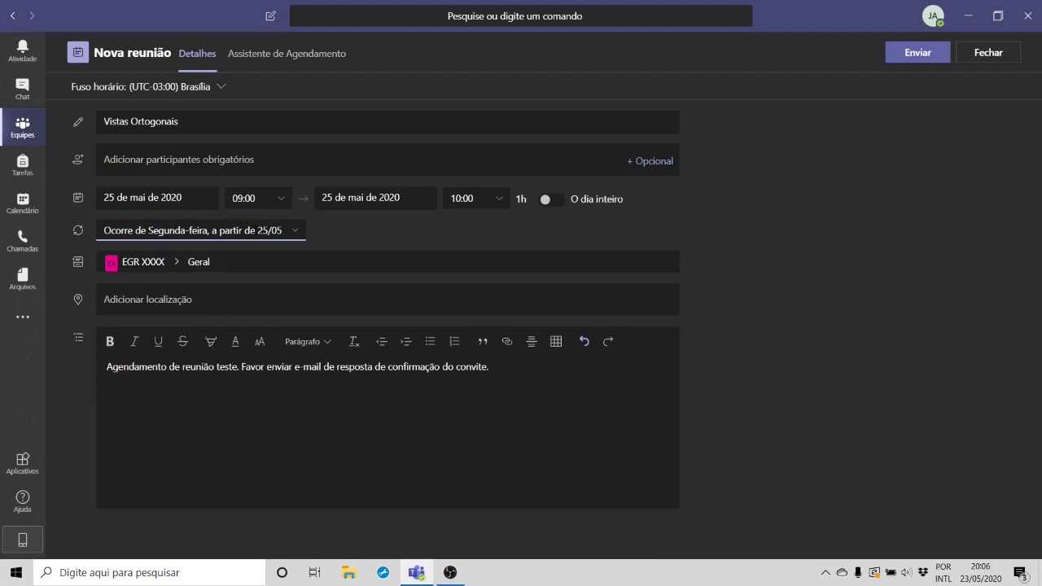
click(245, 53)
click(204, 53)
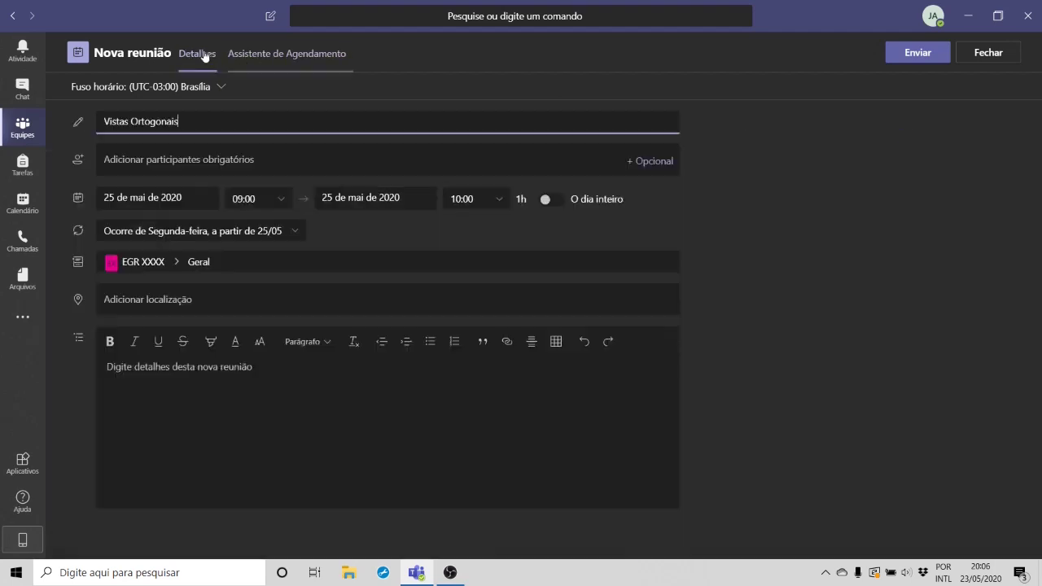
Step: Send the weekly Vistas Ortogonais invitation so it posts to the Geral channel
click(901, 55)
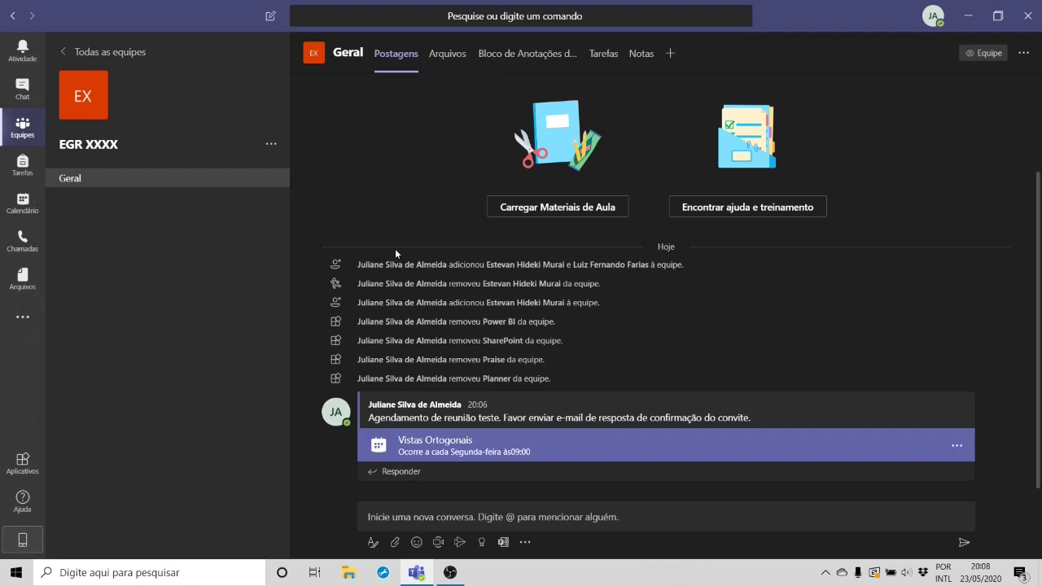
Step: Start an instant meeting titled 'Vistas Ortográficas' from Geral after toggling the camera preview
scroll(437, 545, up, 1)
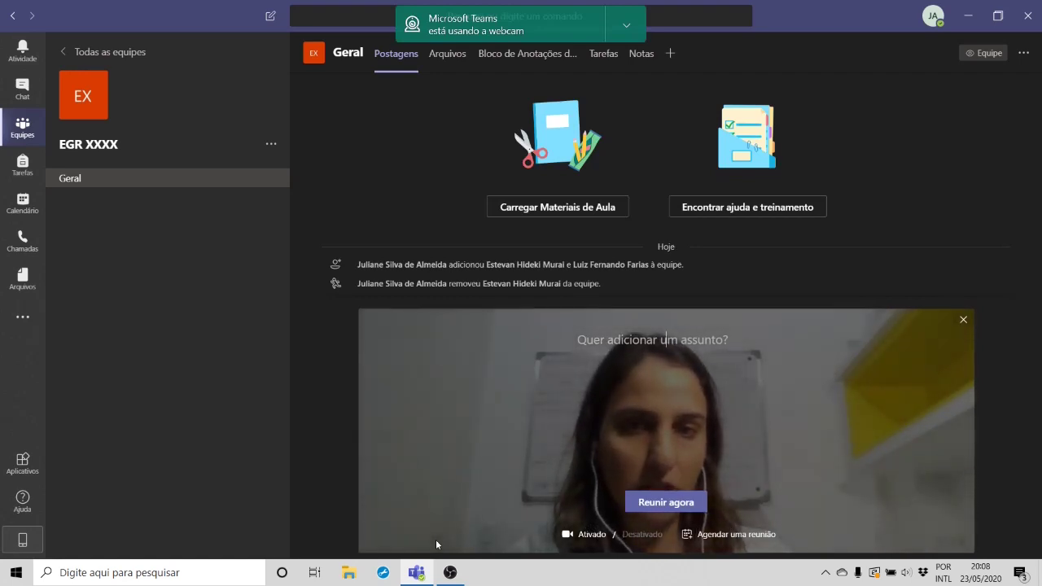
text(Vis)
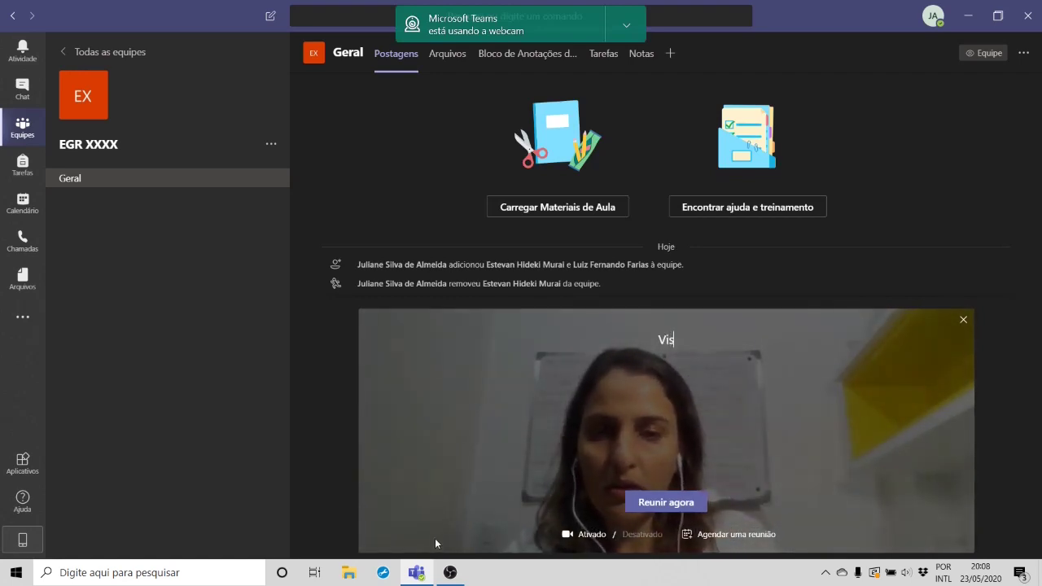
text(tas Or)
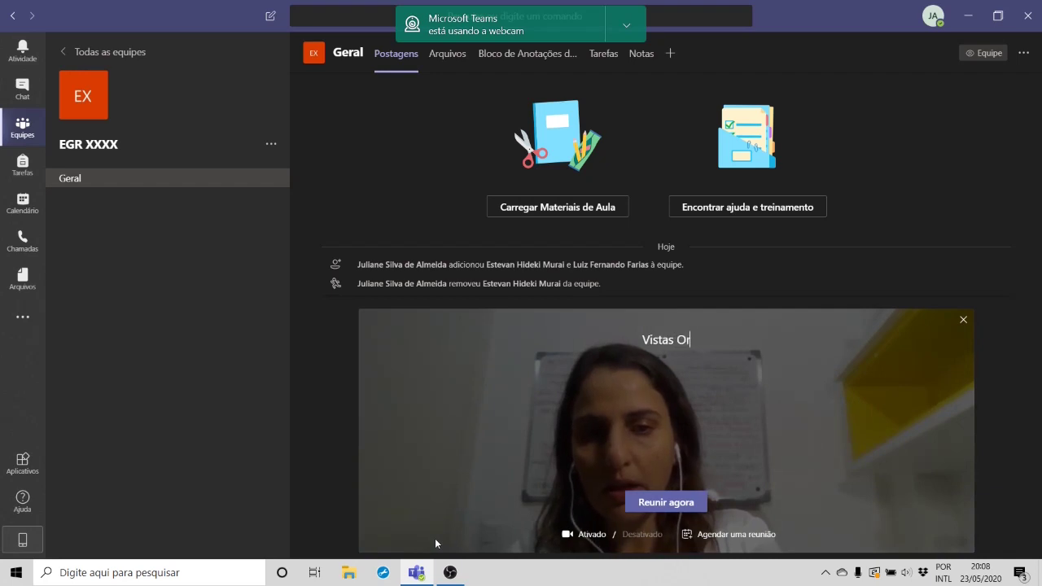
text(to)
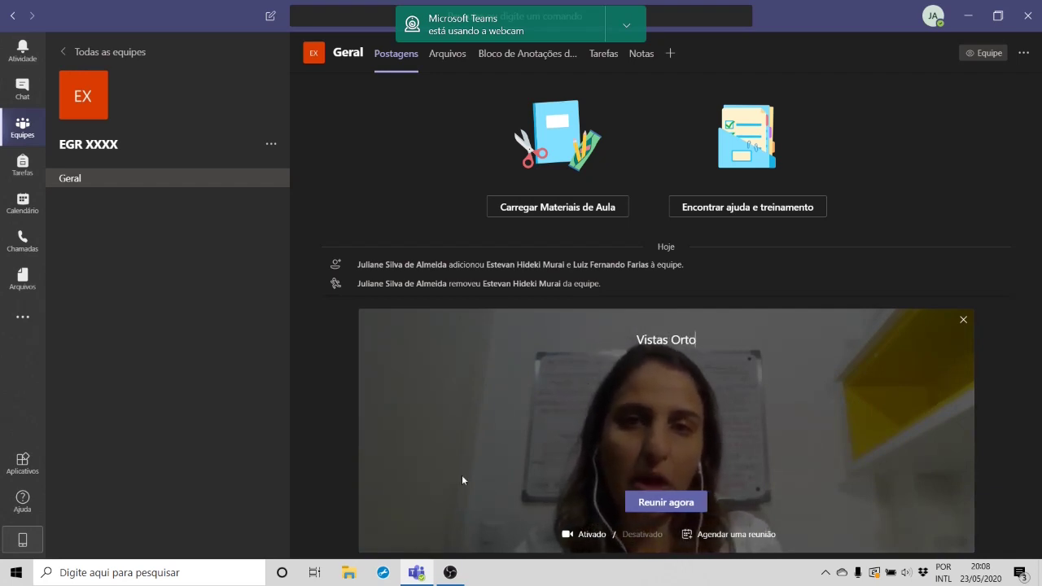
click(626, 26)
click(643, 49)
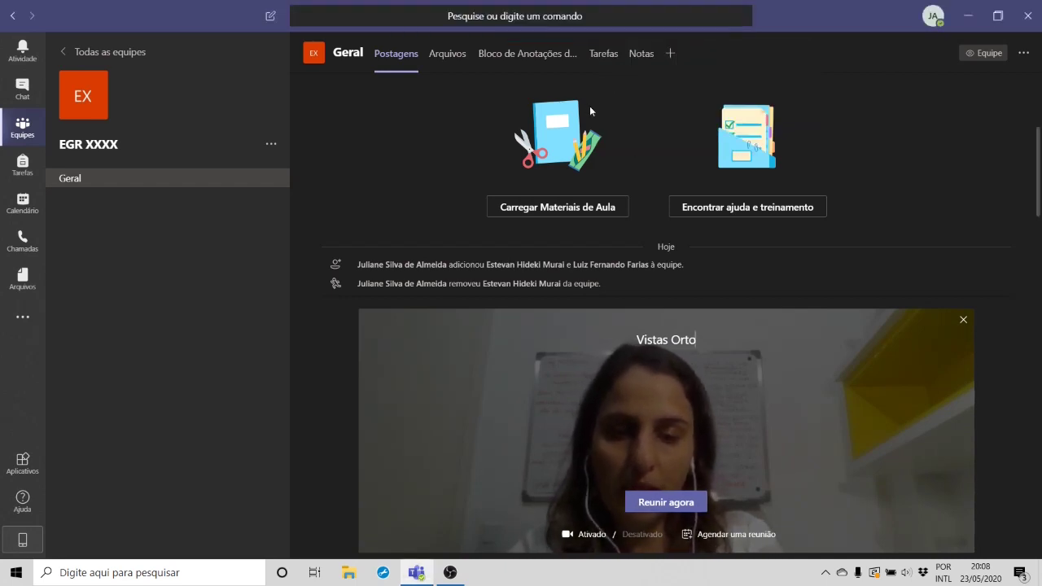
text(gráf)
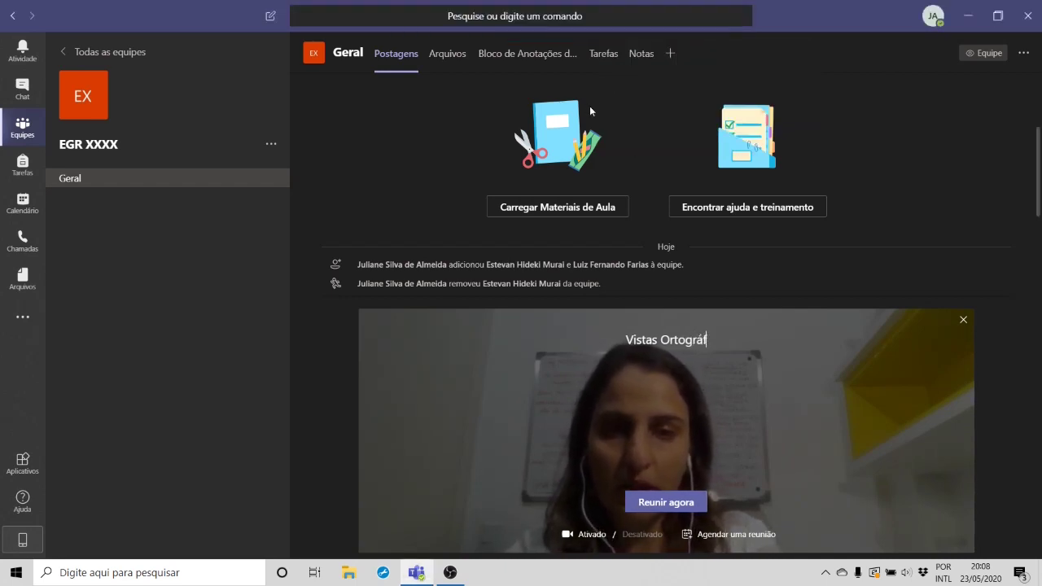
text(icas)
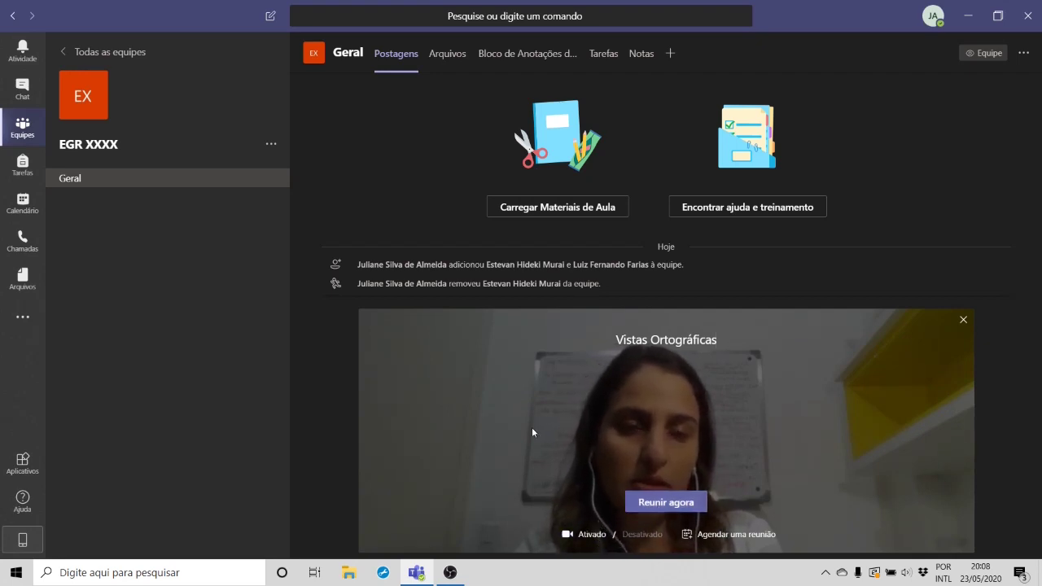
click(594, 535)
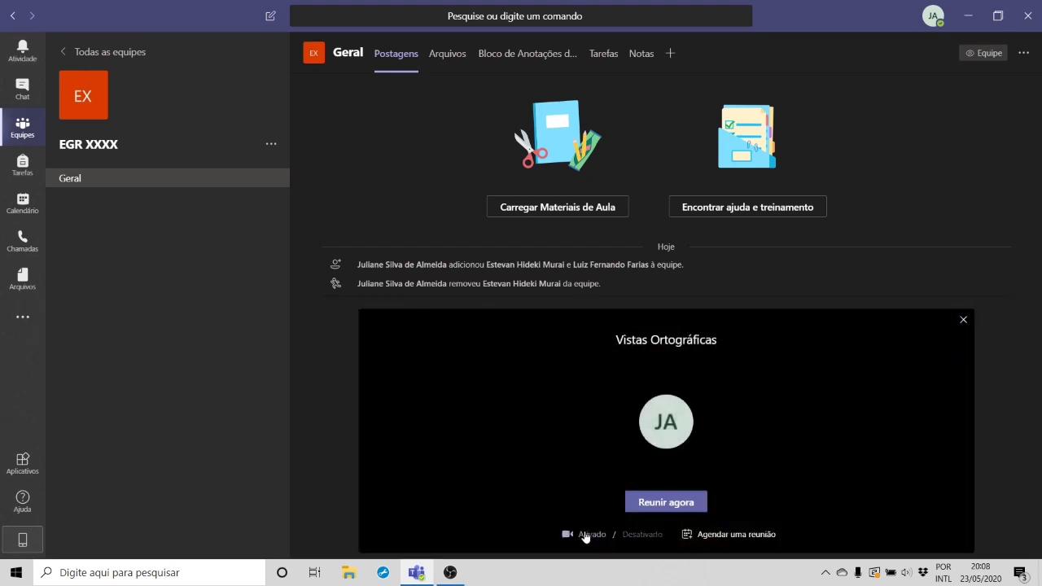
click(674, 507)
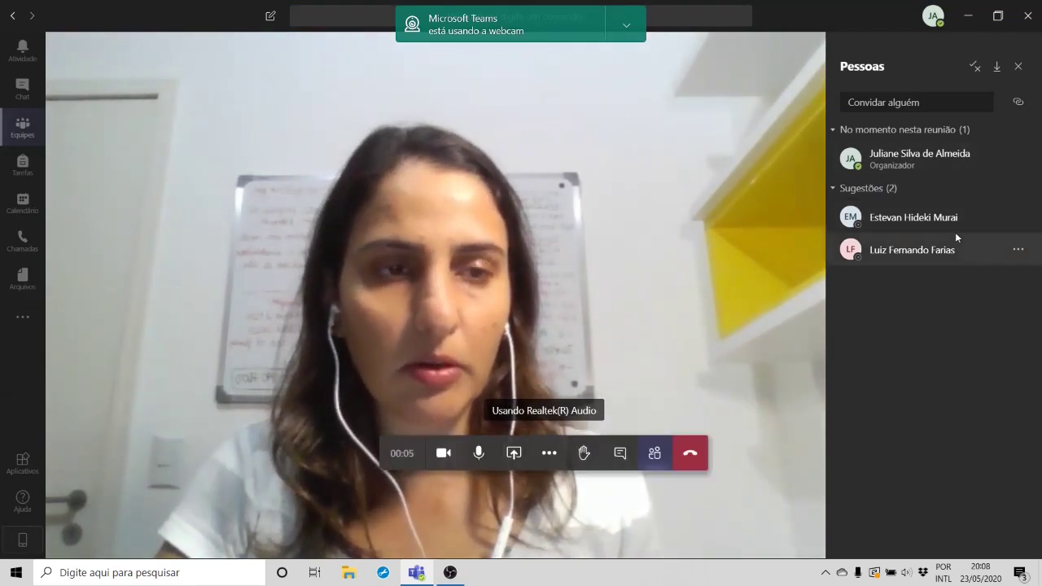
click(1018, 219)
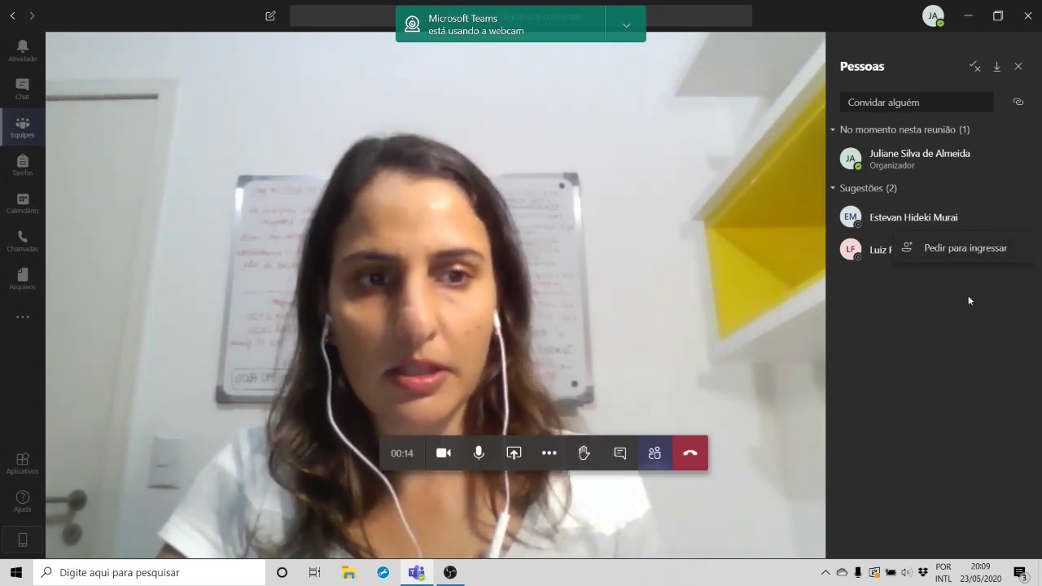
click(967, 319)
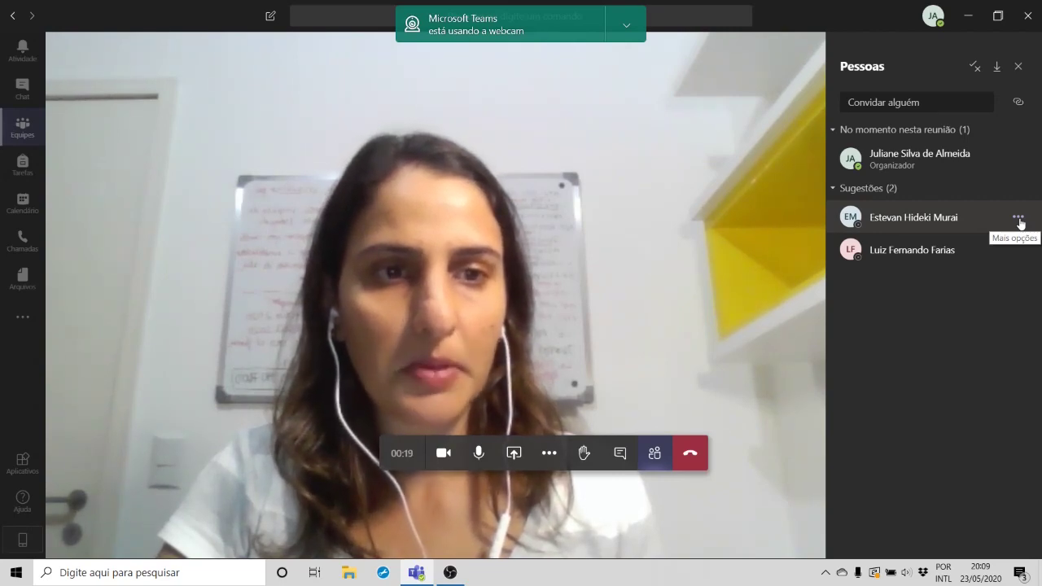
click(1019, 219)
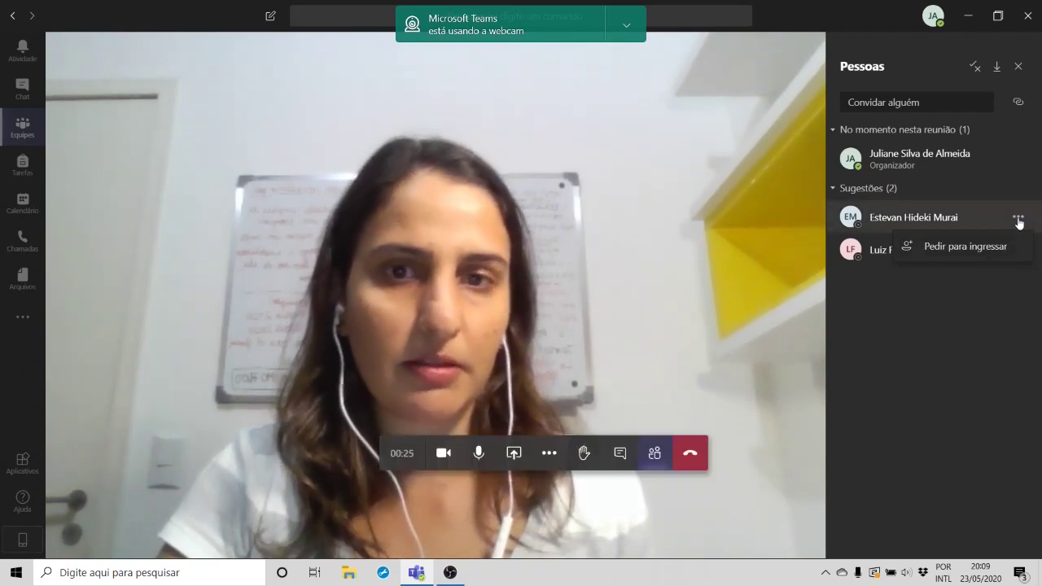
click(1019, 222)
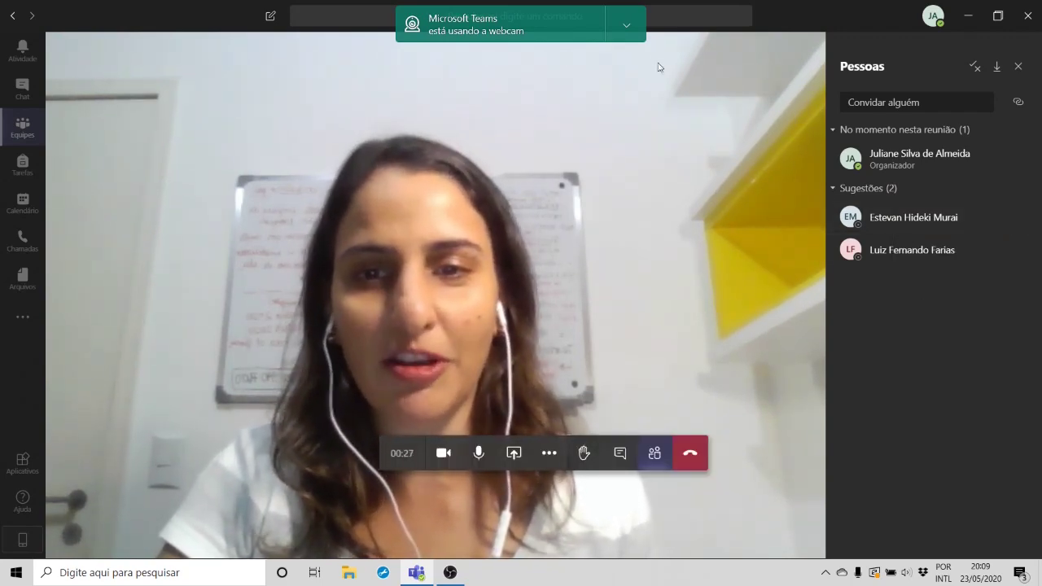
click(638, 31)
click(629, 53)
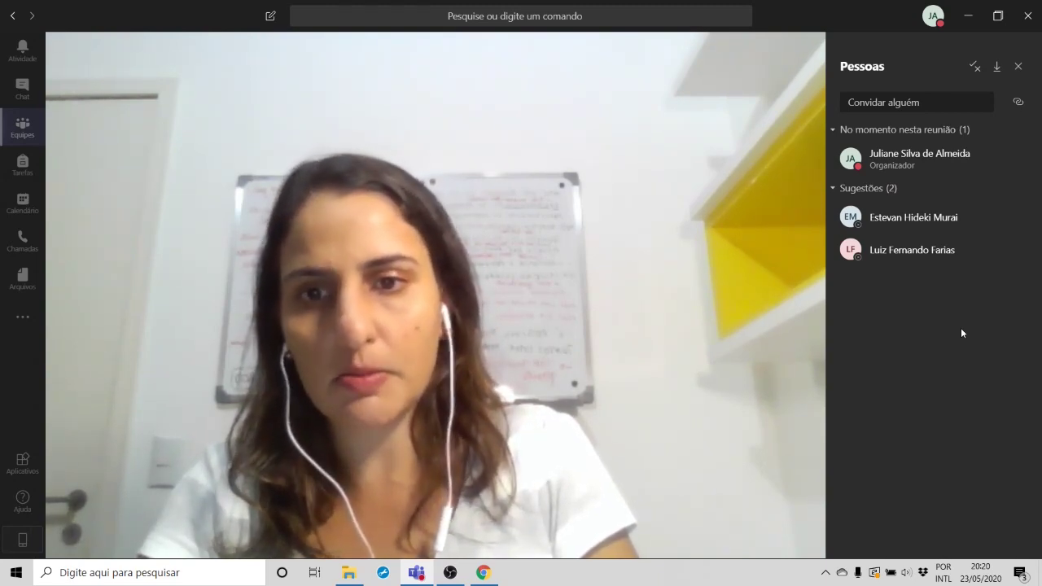
mouse_move(536, 347)
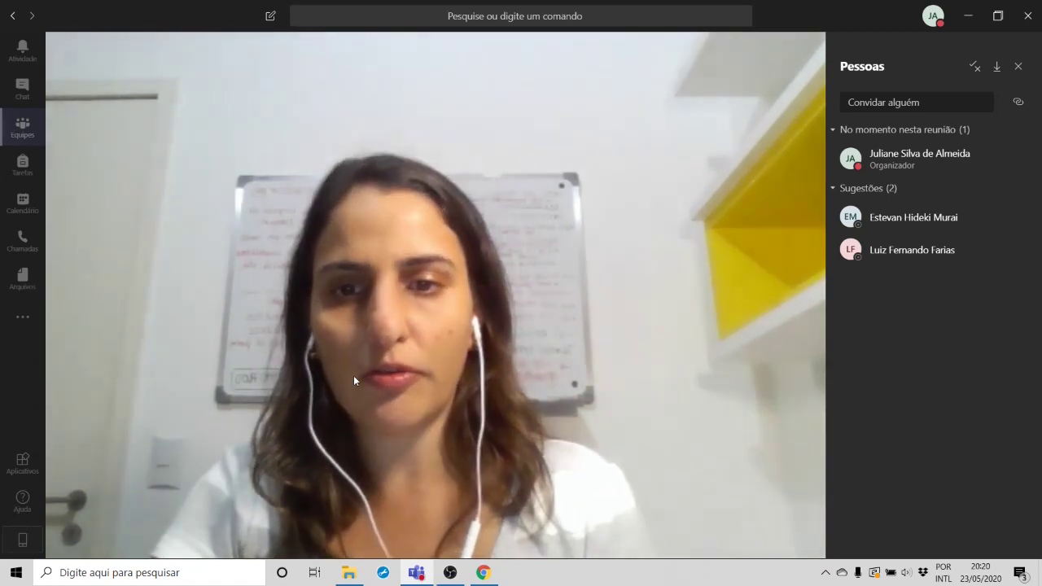
mouse_move(479, 464)
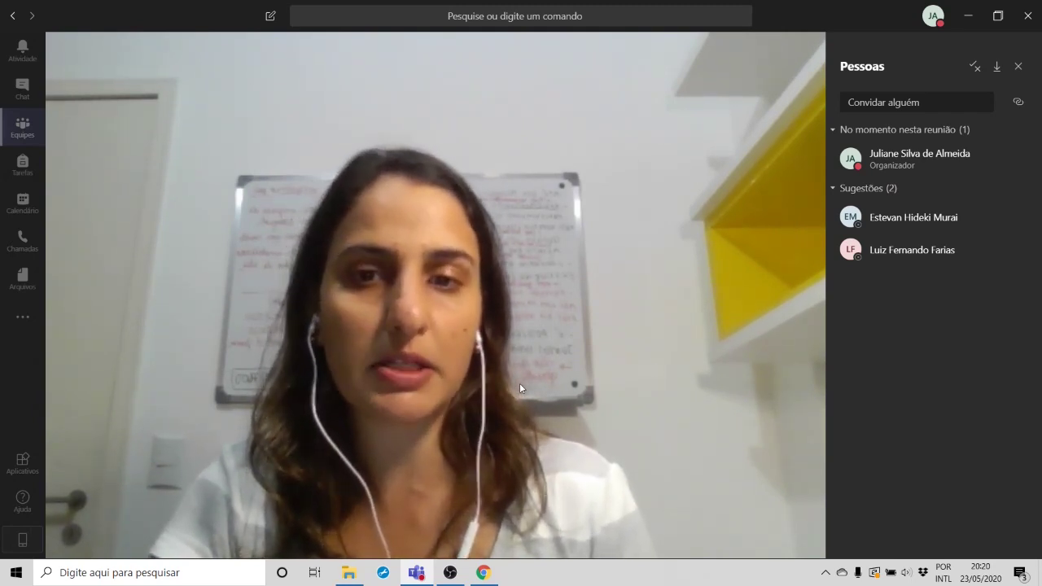
mouse_move(502, 371)
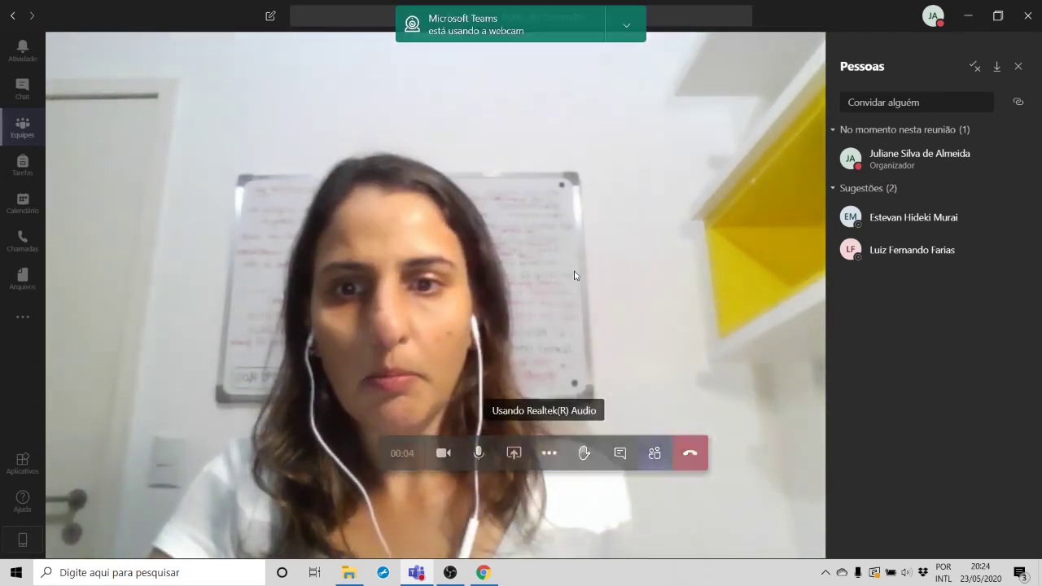
Step: Hide the webcam-in-use notification with Ocultar notificação
click(629, 29)
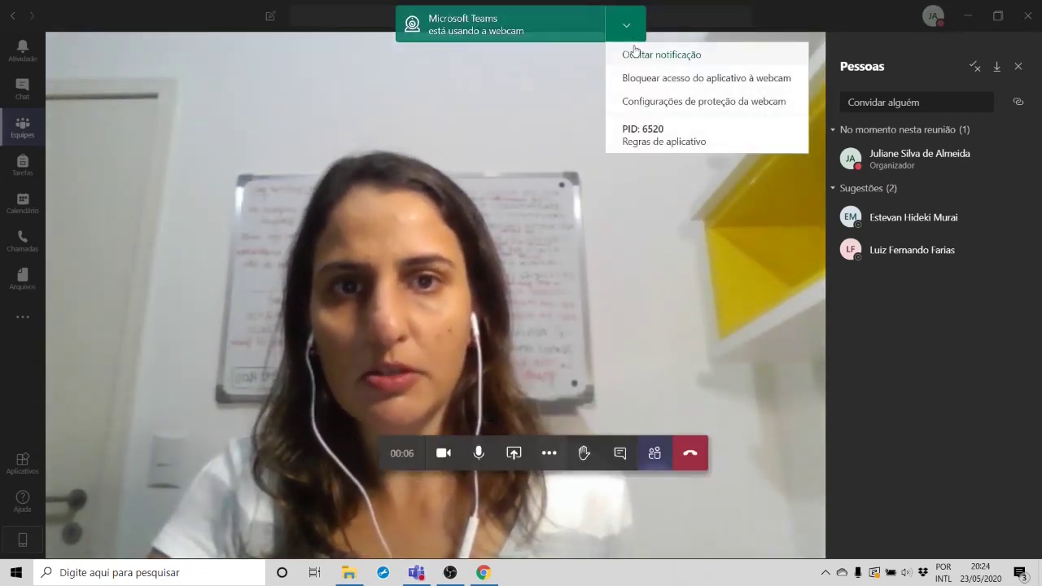
click(633, 52)
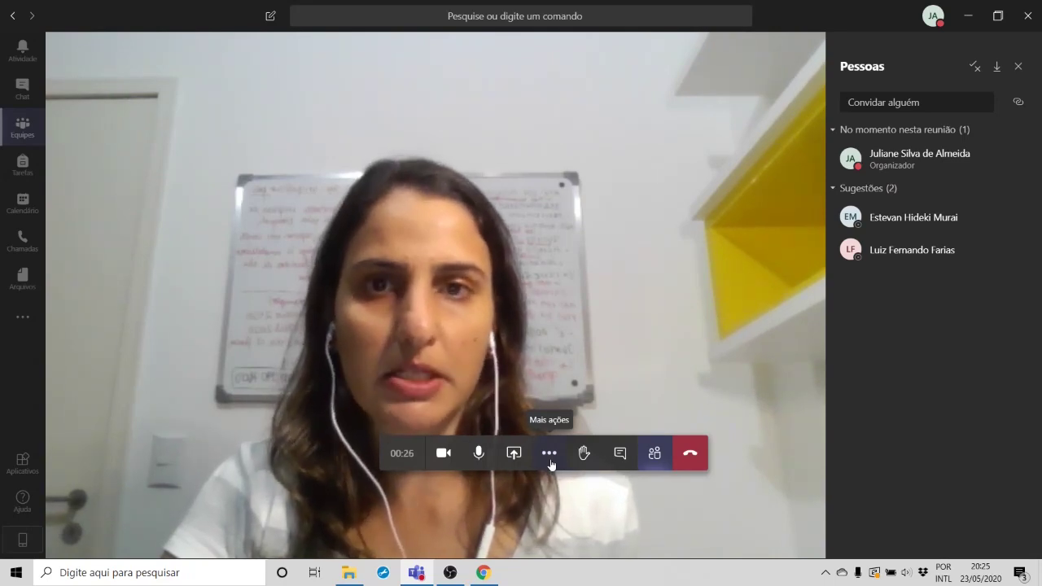
Step: Start recording the meeting from Mais ações and dismiss the recording banner
click(551, 461)
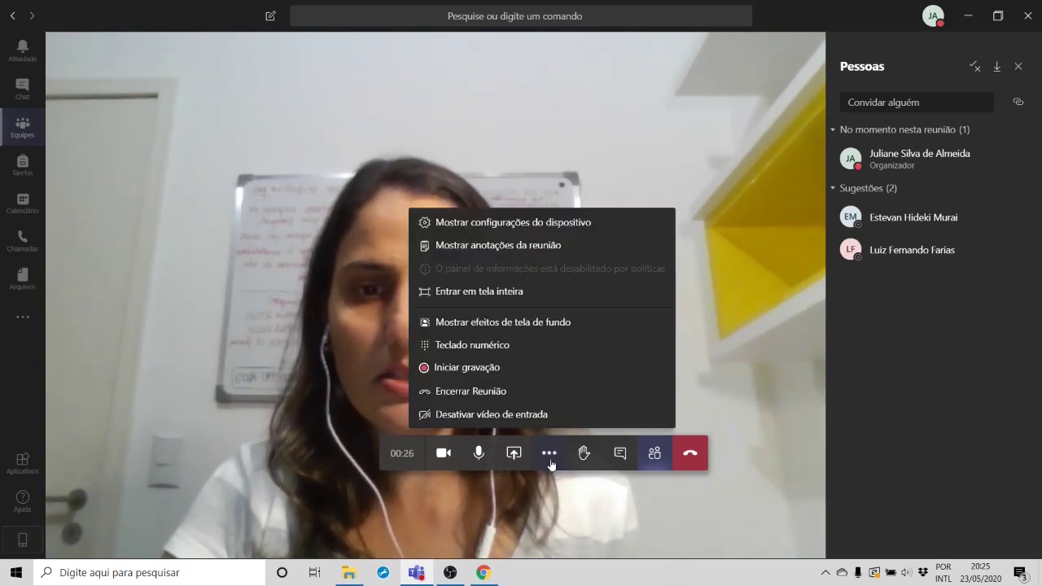
click(518, 371)
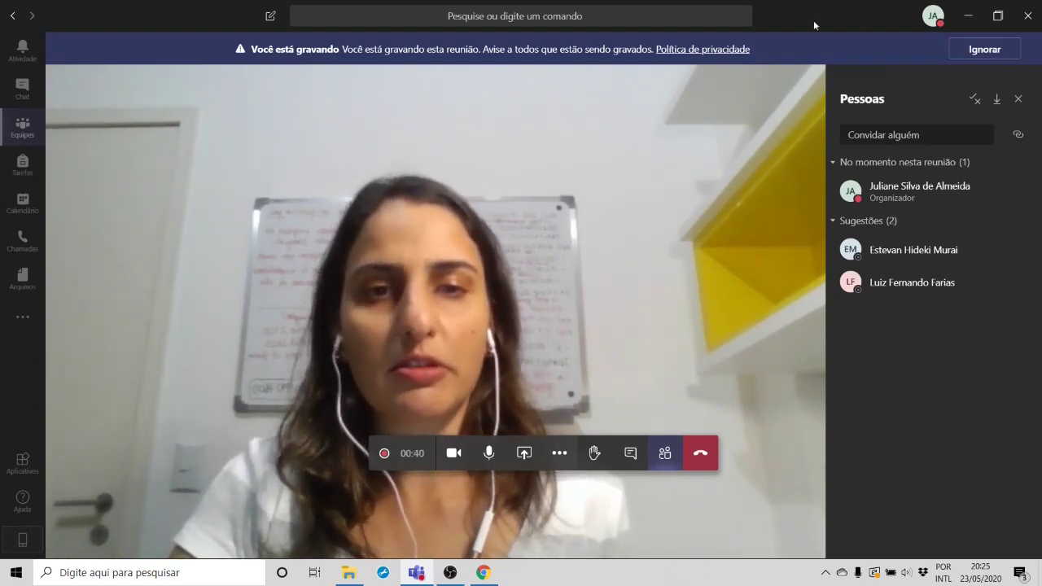
click(1000, 49)
mouse_move(387, 460)
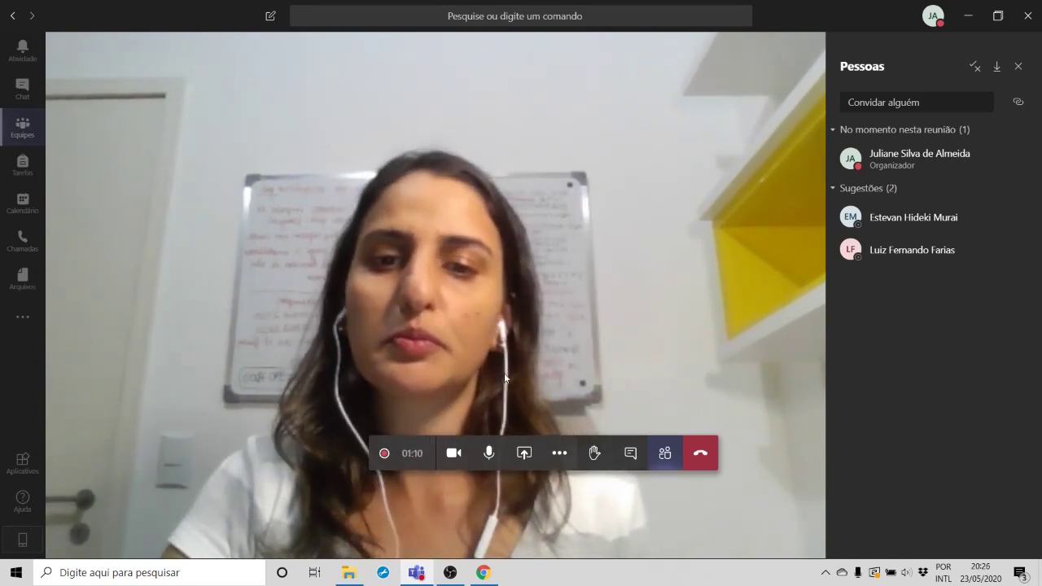
Step: Stop and confirm ending the recording, then dismiss the saving notice
click(560, 458)
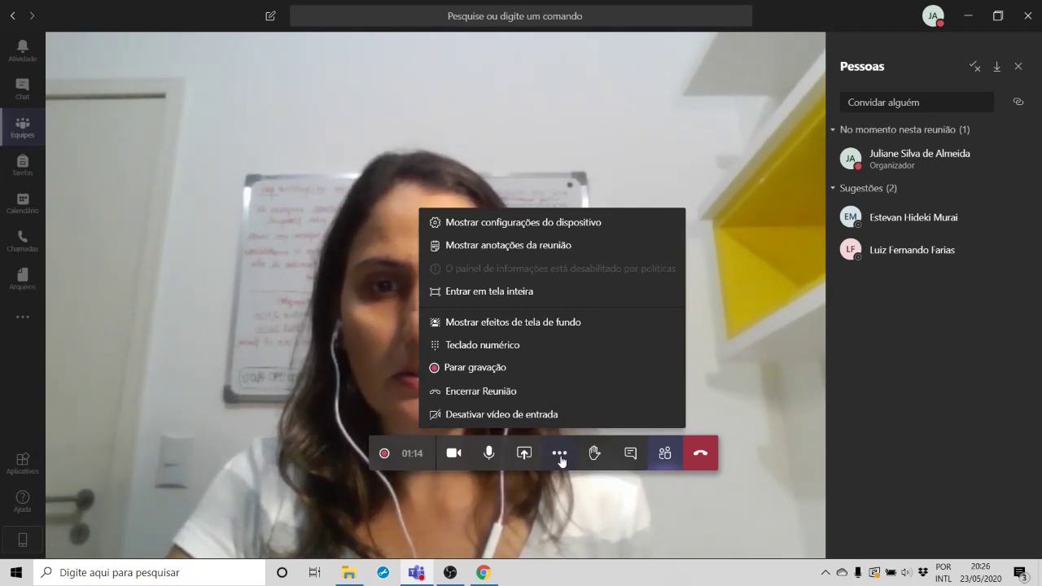
click(509, 370)
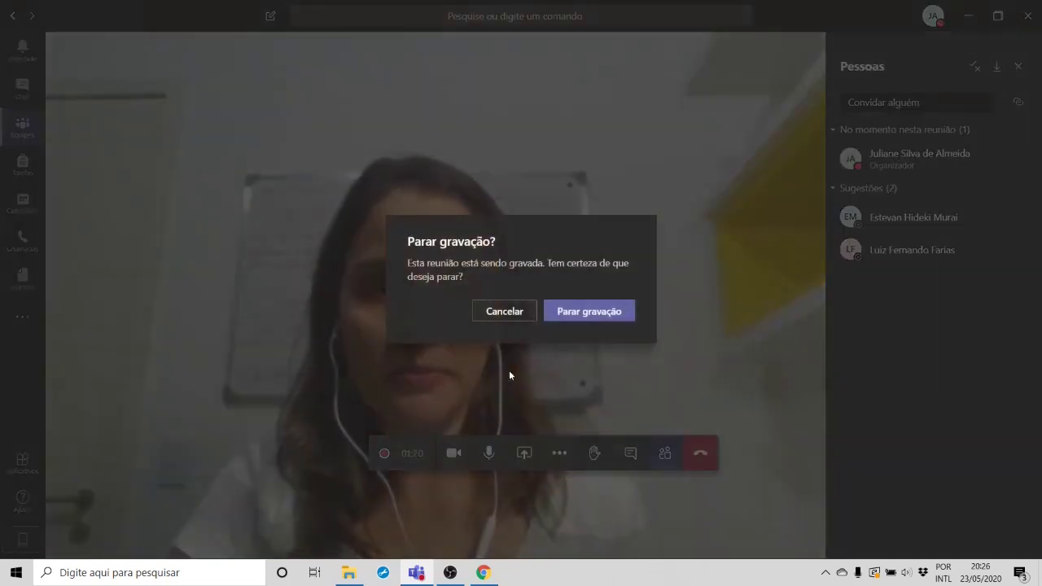
click(597, 311)
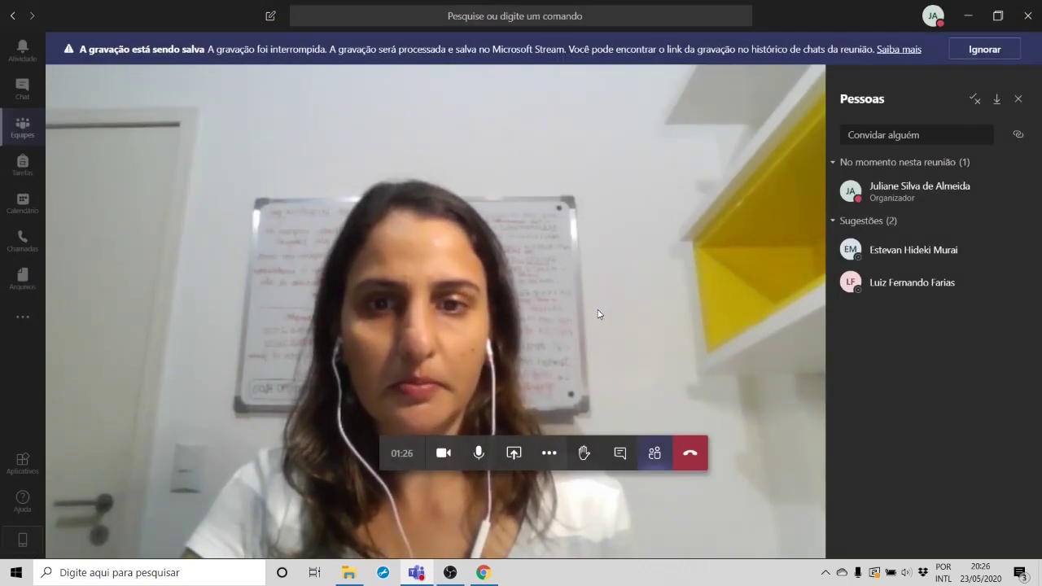
click(963, 54)
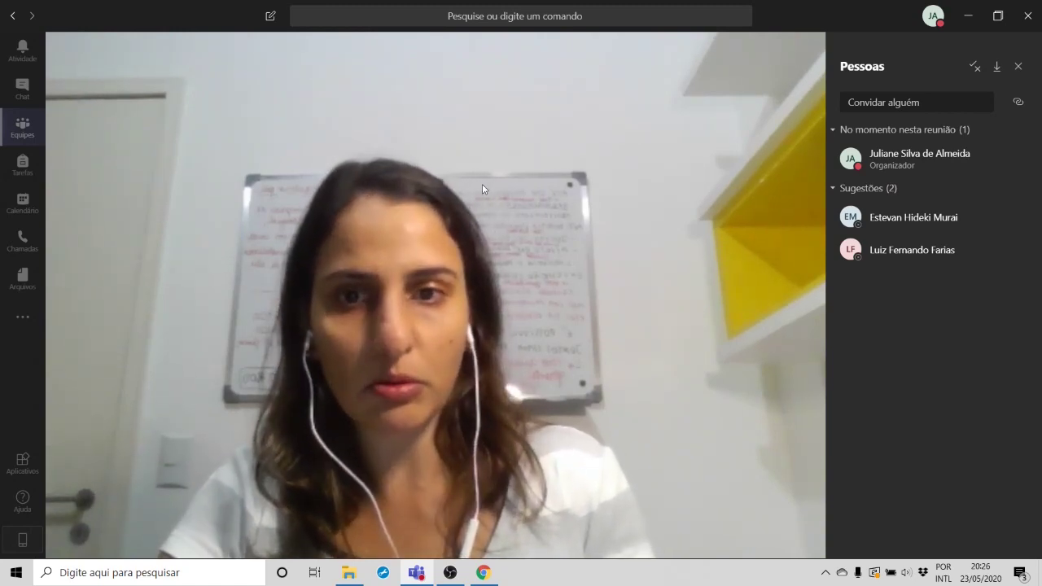
mouse_move(616, 485)
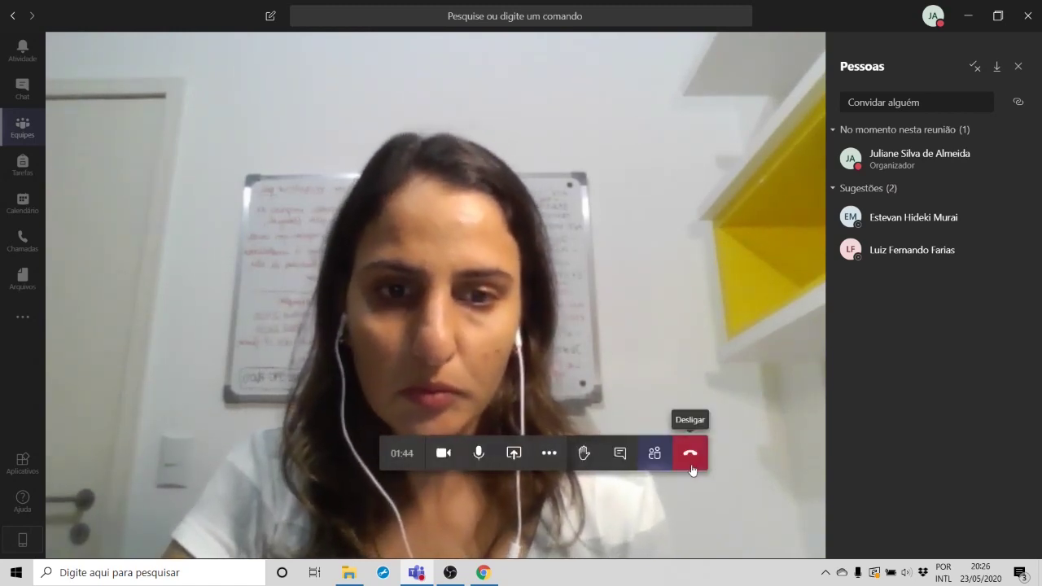
Step: Show the meeting chat, then hang up to end the meeting
click(621, 462)
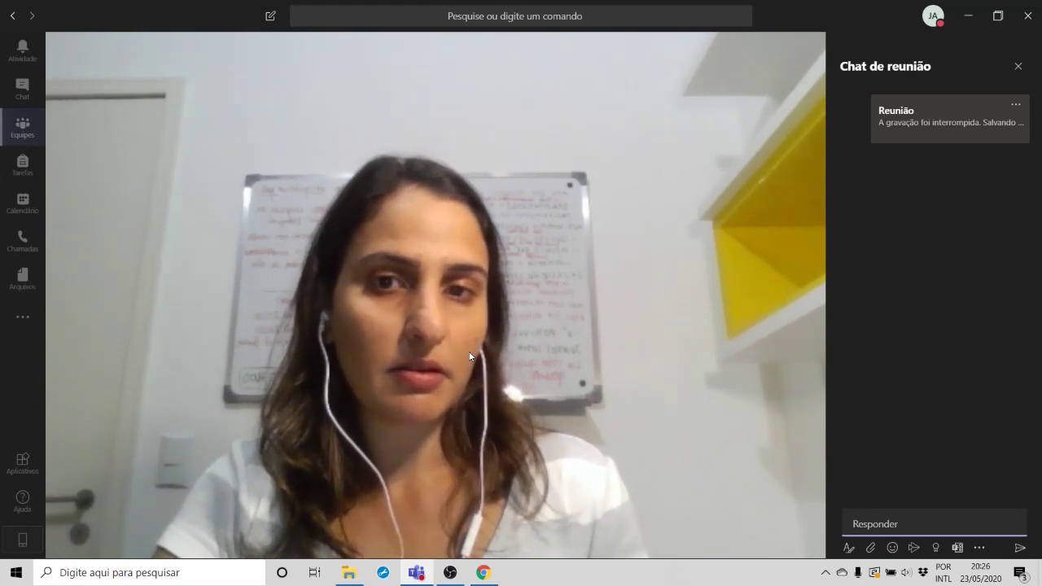
mouse_move(568, 264)
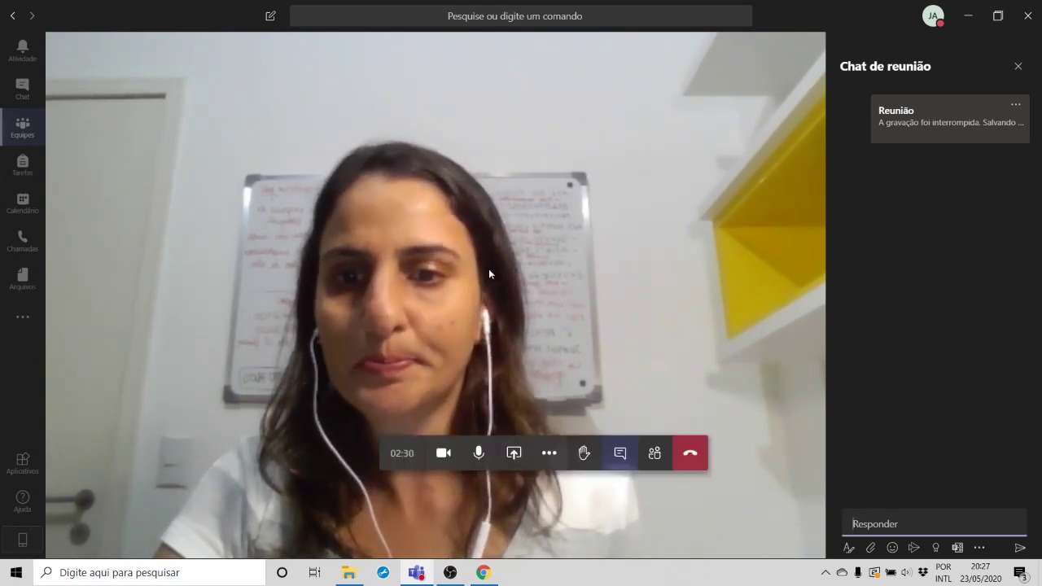
click(694, 461)
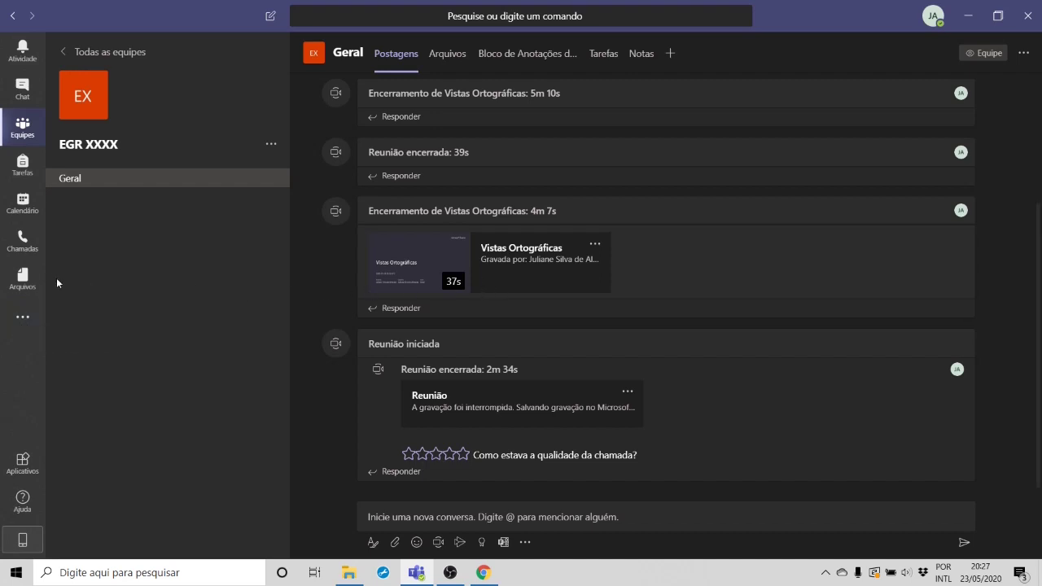
Step: Open the Stream app from the more-apps list in the left rail
click(20, 318)
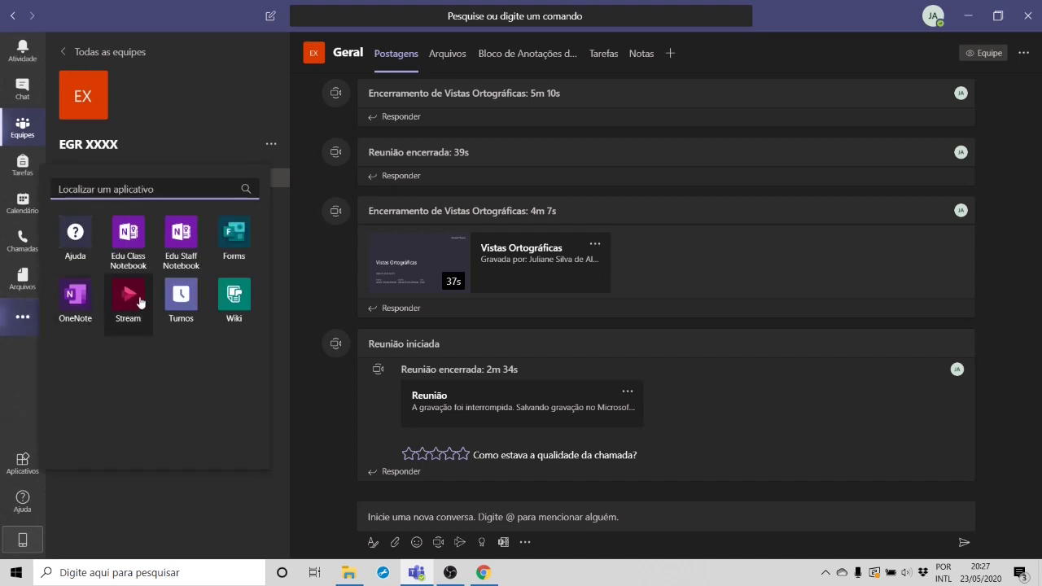
click(200, 523)
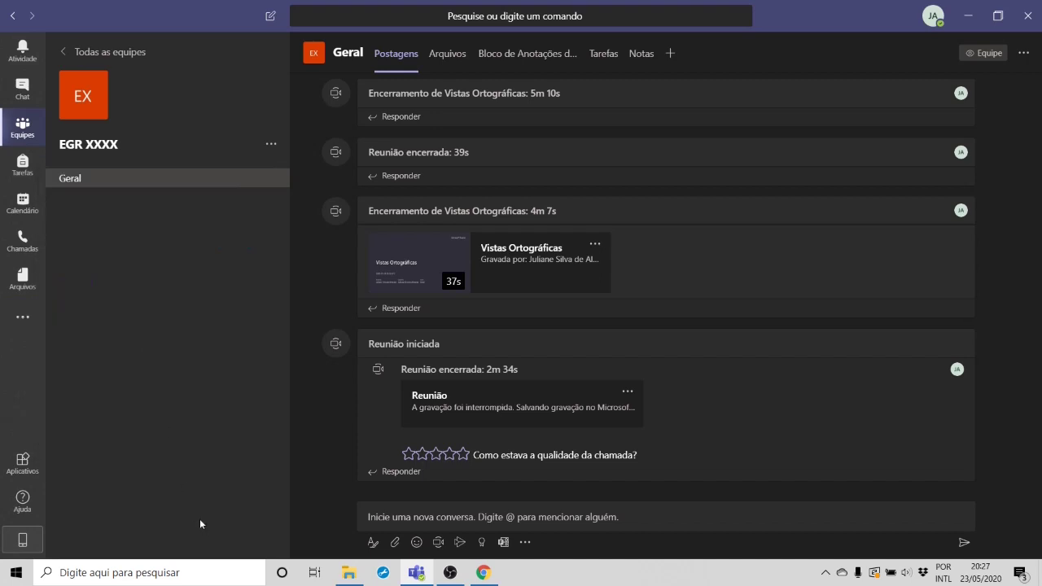
click(21, 317)
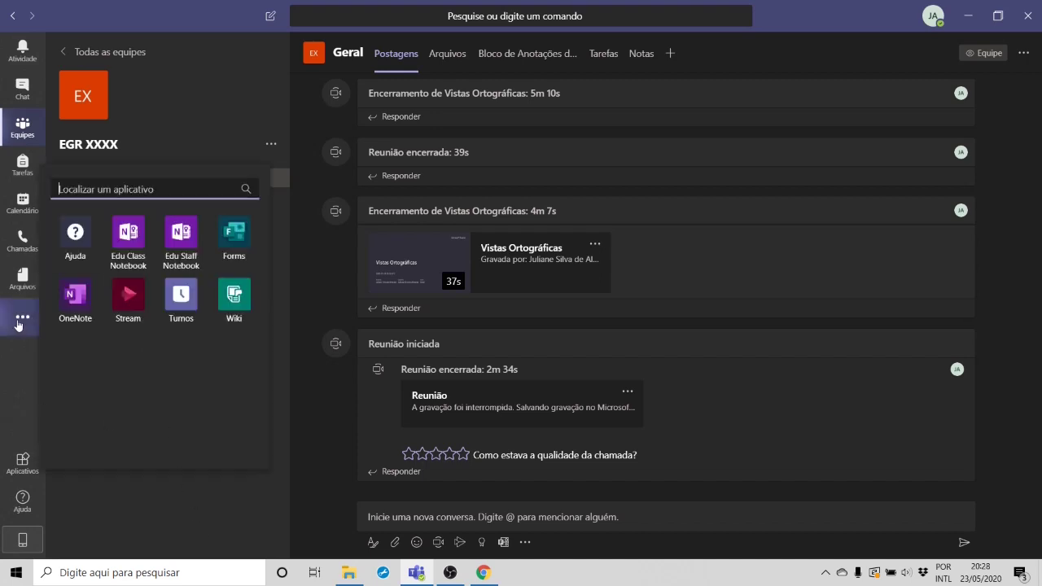
click(123, 297)
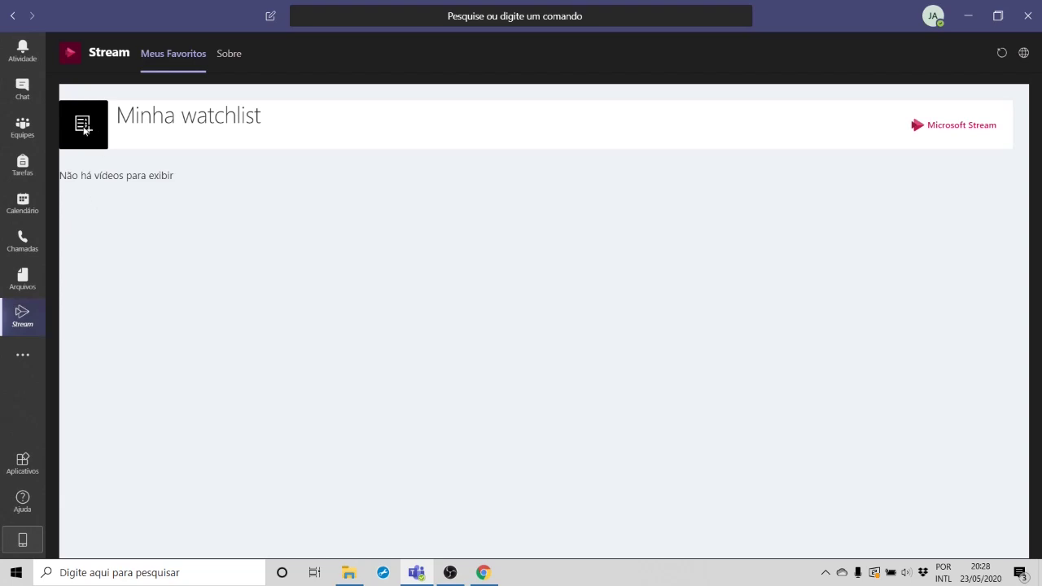
Step: Open the Stream website via the Site link on the Sobre tab
click(236, 53)
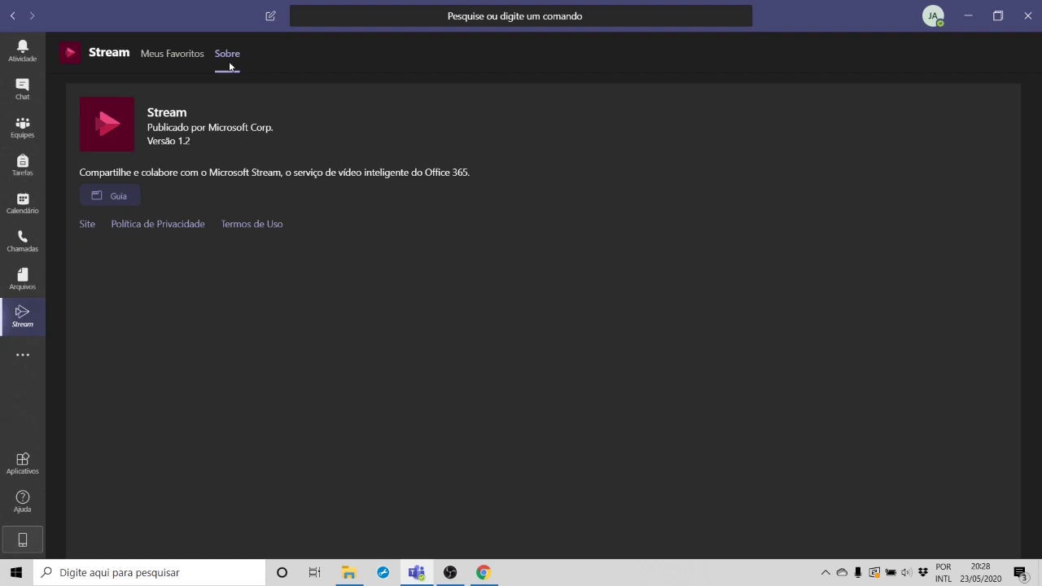
click(86, 230)
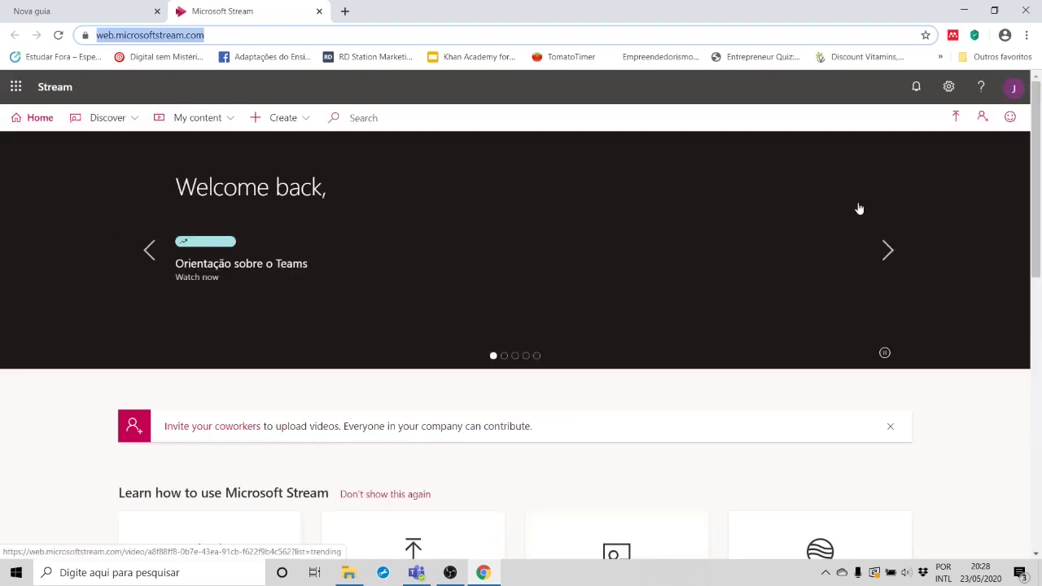
Step: Browse My content > Videos in Stream, listing 'Reunião em "Geral"' and 'Vistas Ortográficas', then return to Teams
click(1009, 90)
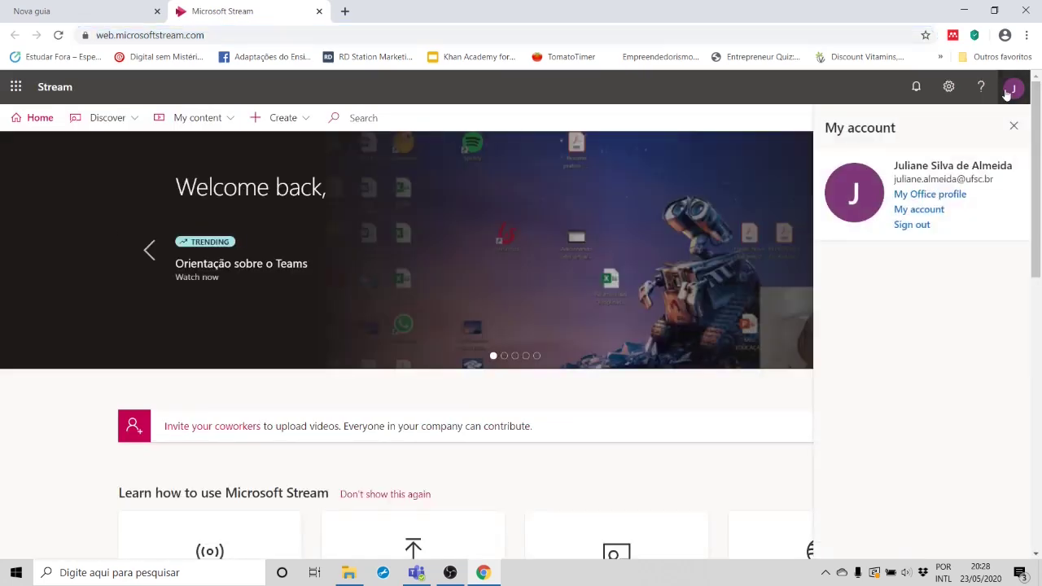
click(1009, 89)
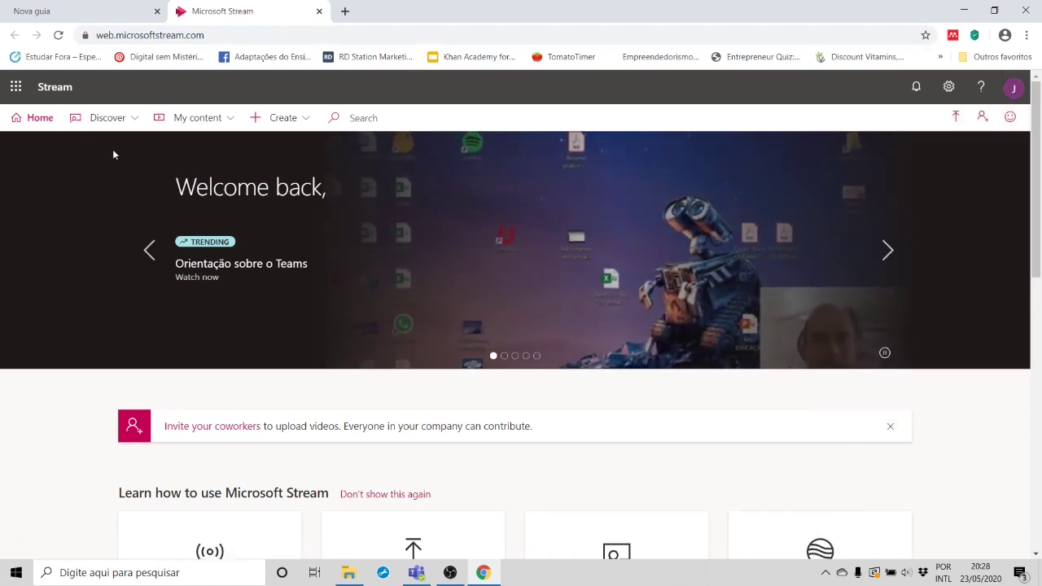
click(168, 119)
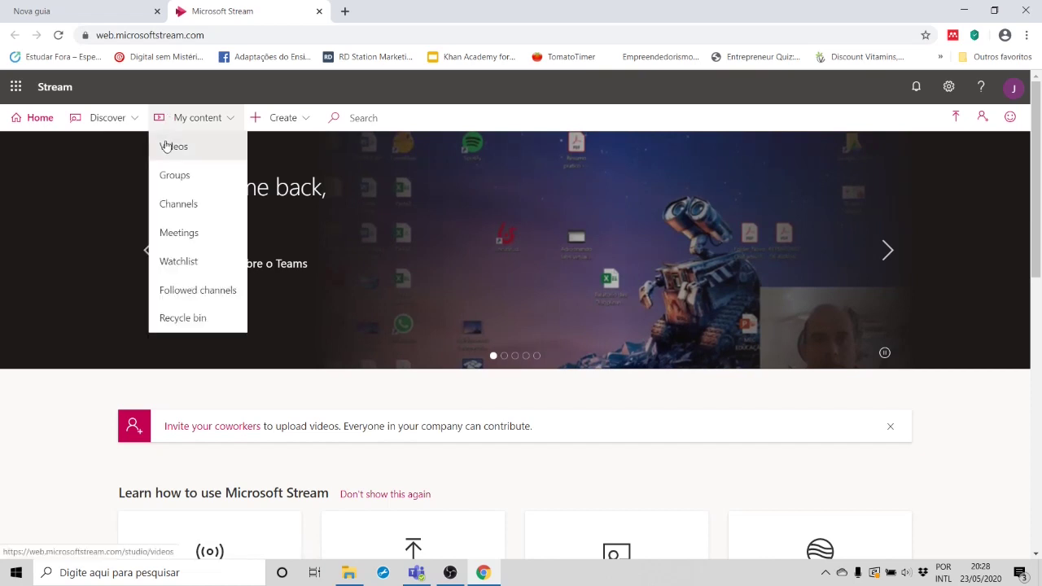
click(164, 146)
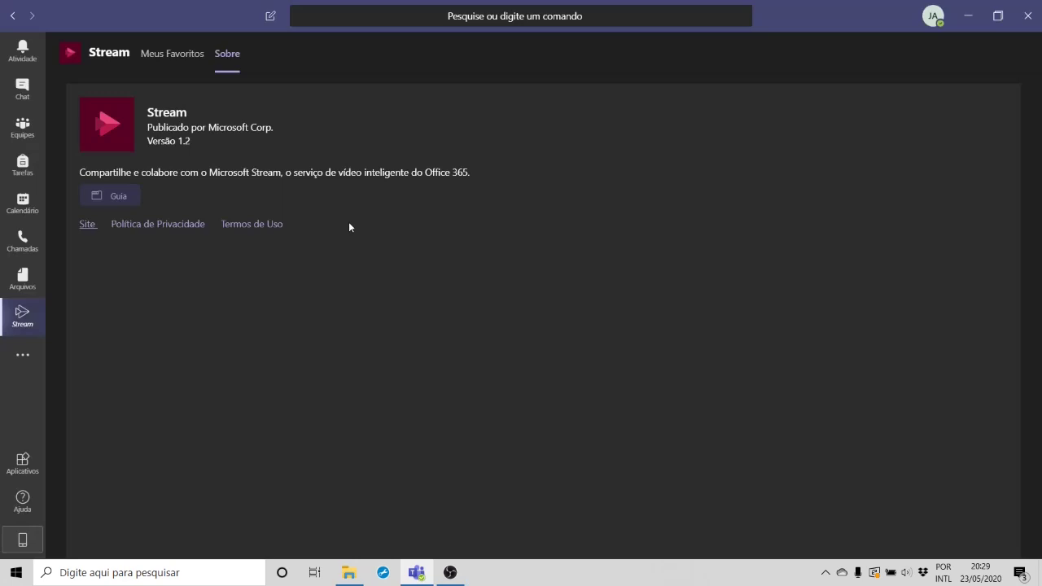
click(23, 355)
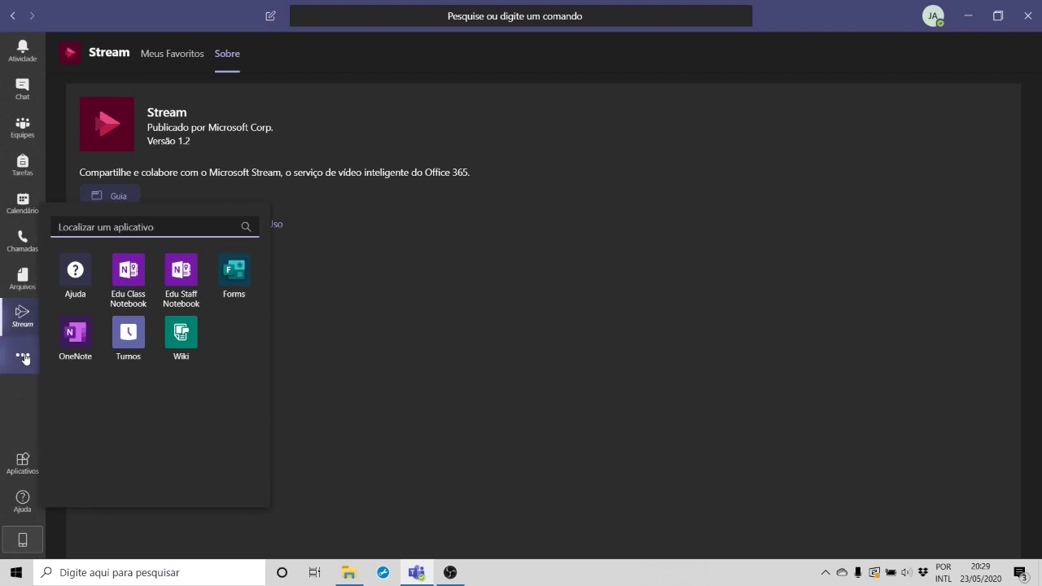
click(23, 358)
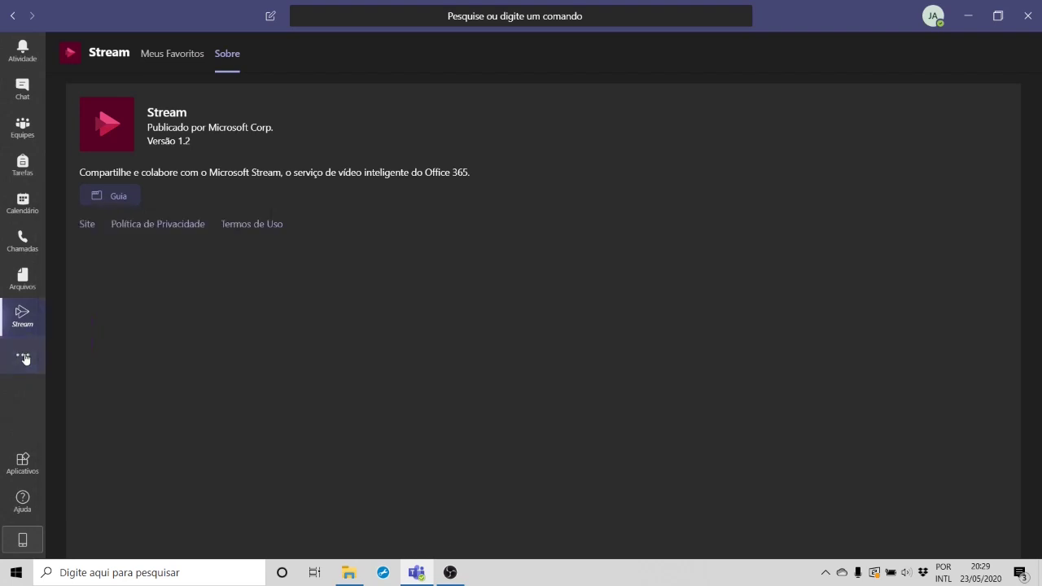
Step: Go back to the Geral channel posts via Equipes to find the 54-second Reunião recording
click(18, 137)
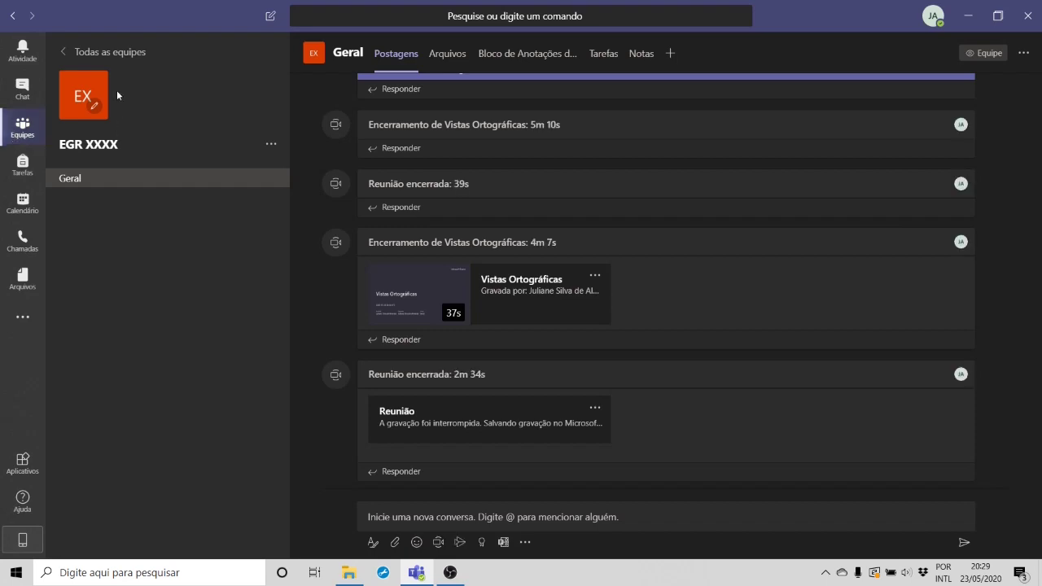